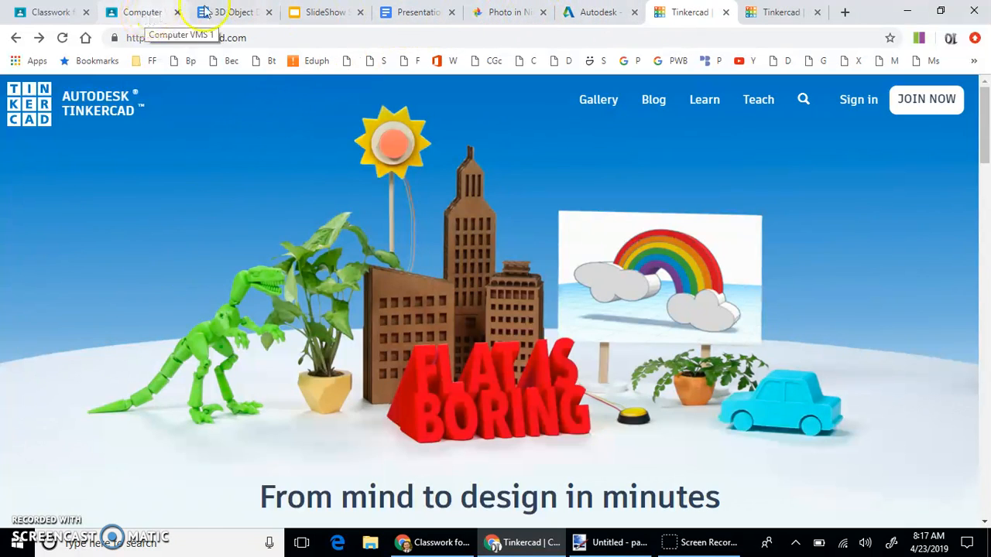
Open the Computer VMS classwork, find the 3D Object Design assignment and bring up its lesson activity document.
left_click(136, 11)
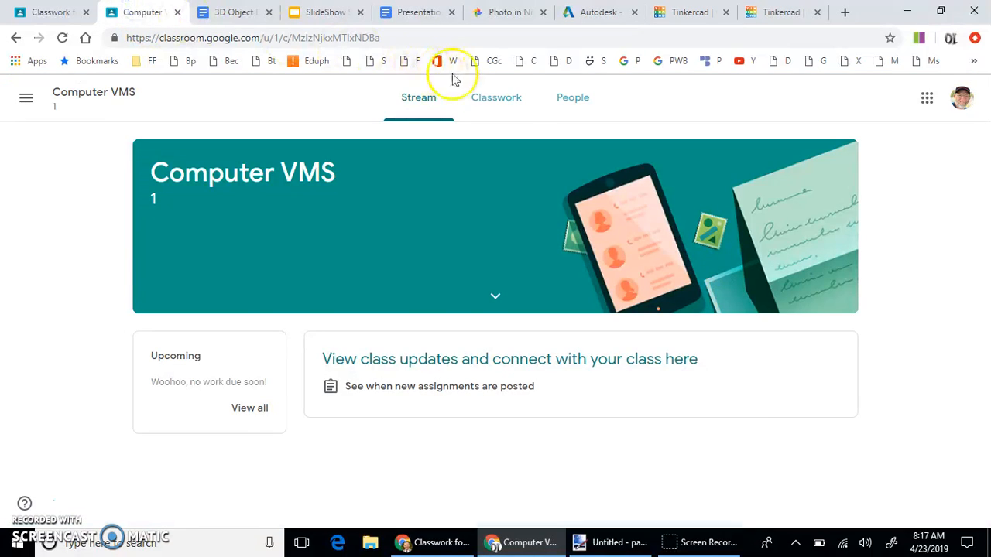
left_click(498, 101)
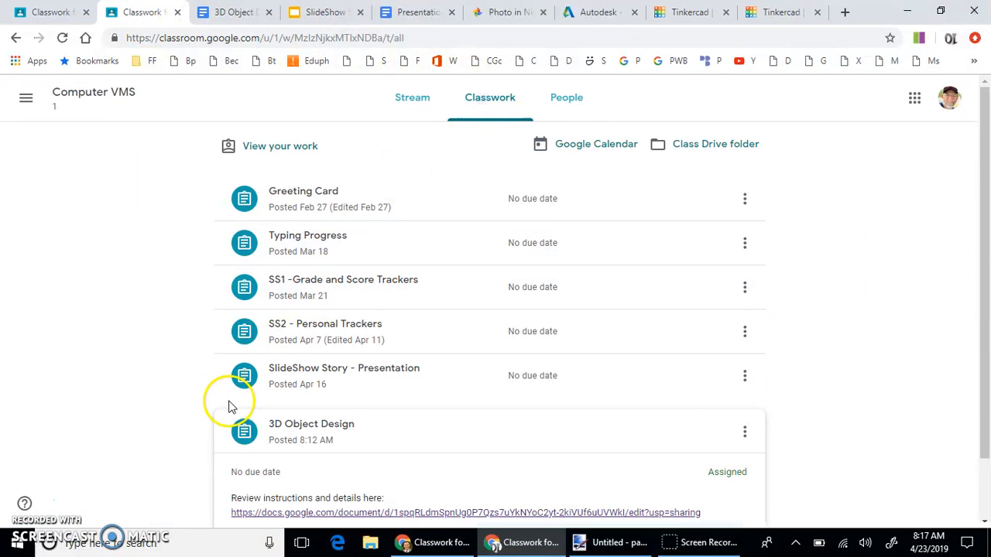
scroll(227, 407, "down", 1)
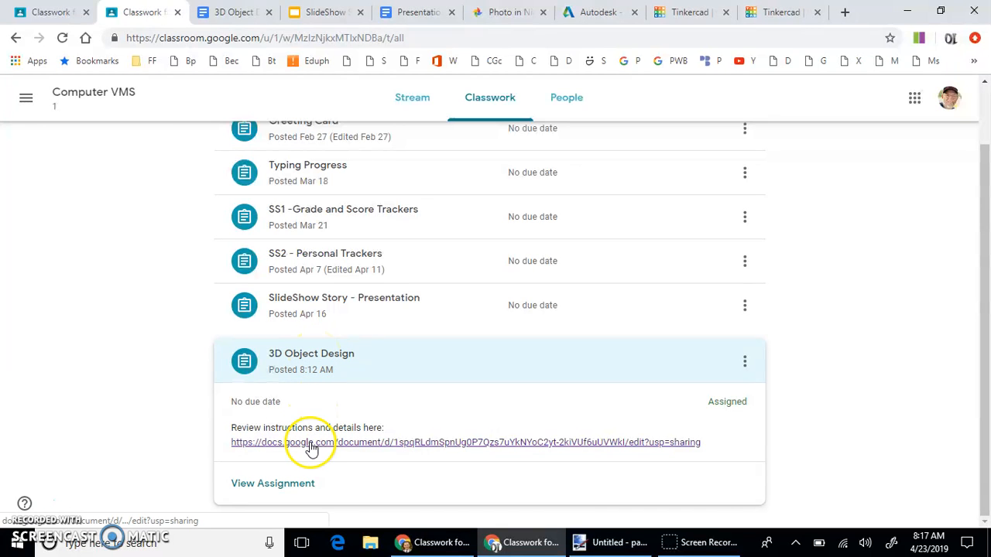
left_click(236, 18)
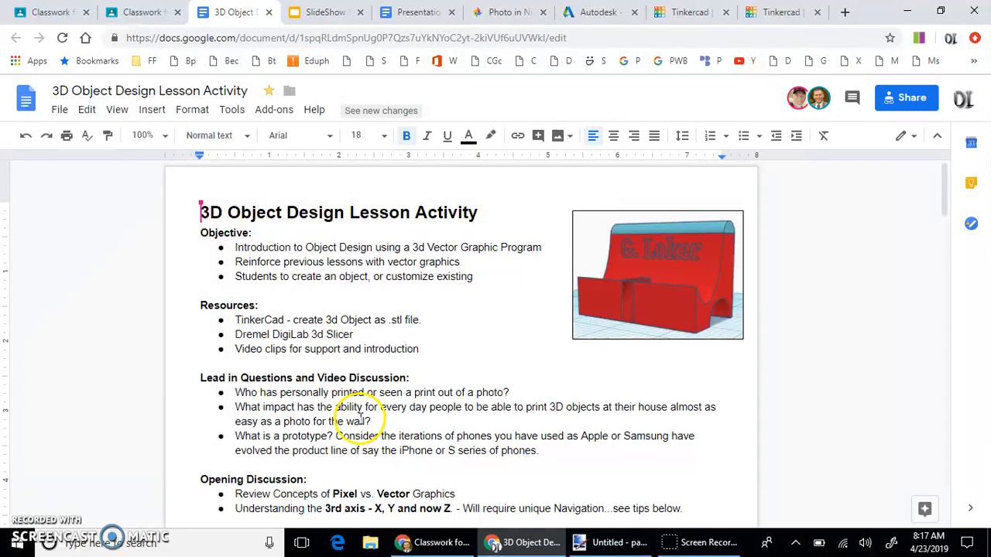
Read the Instructions on creating two objects, highlighting the 2-3" printable item and its favorite token and keychain ideas.
scroll(357, 395, "down", 3)
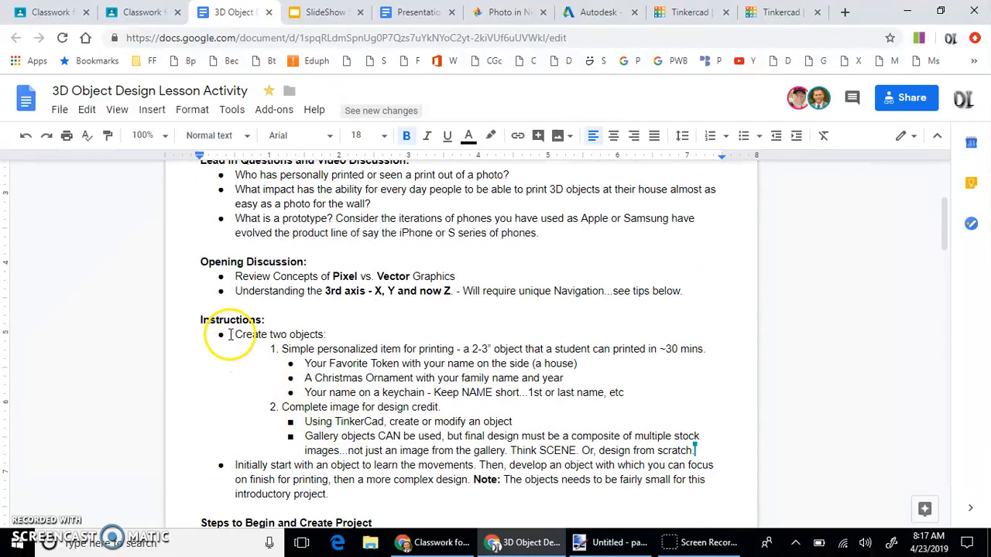
left_click_drag(237, 335, 327, 338)
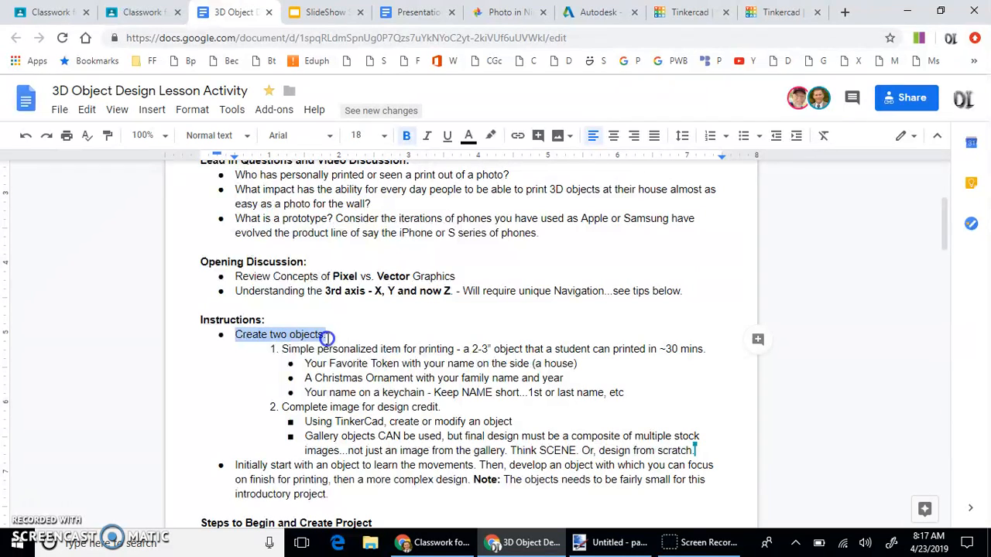
left_click(351, 378)
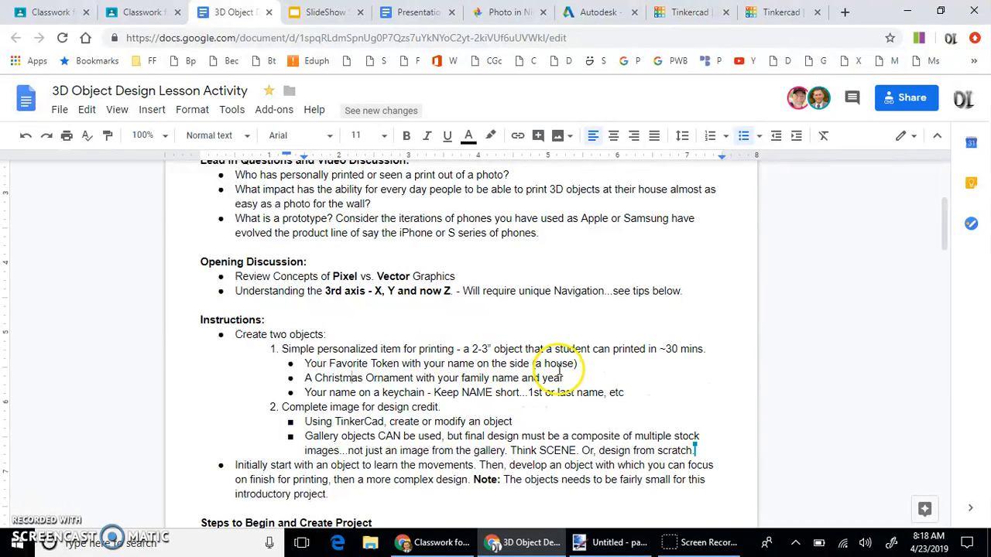
double_click(481, 350)
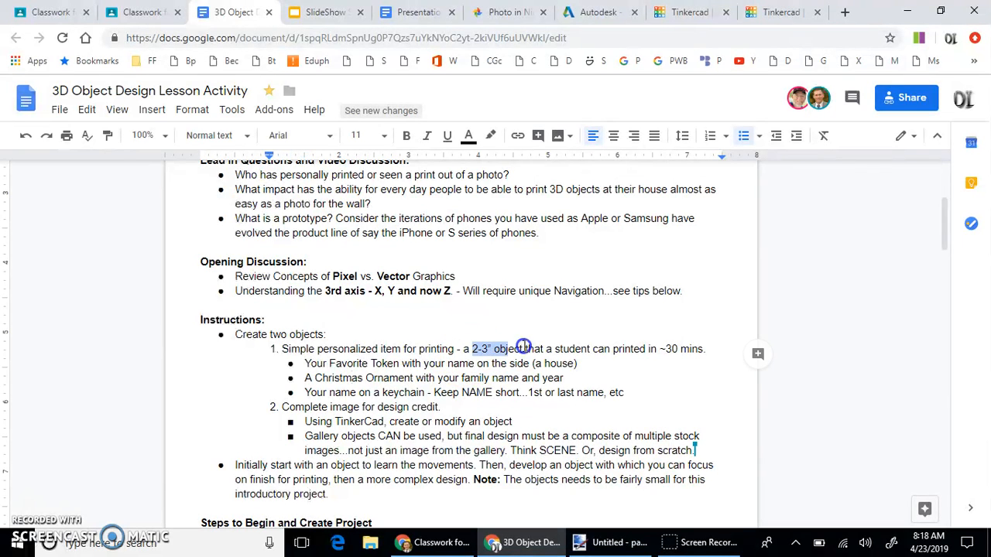
left_click_drag(523, 347, 613, 349)
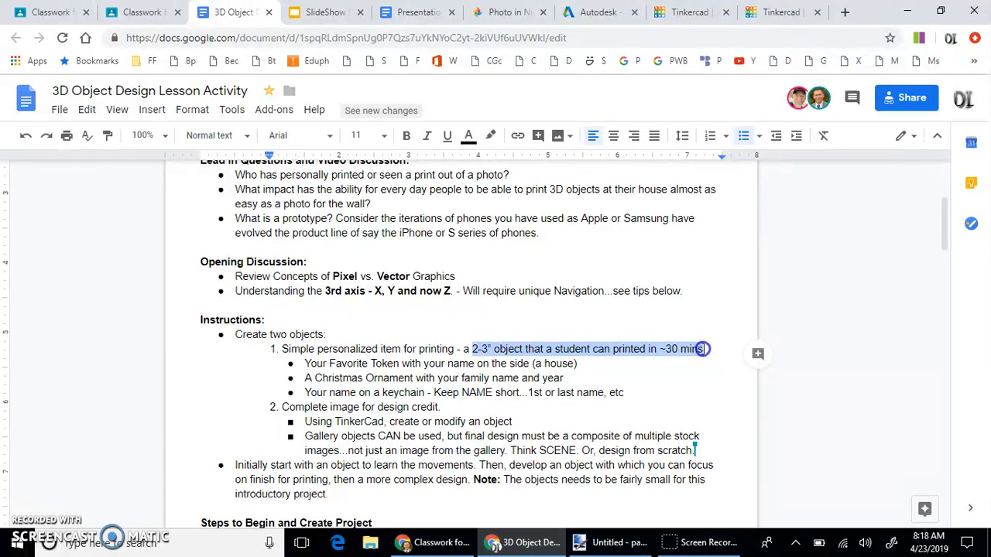
double_click(322, 363)
left_click_drag(322, 363, 525, 363)
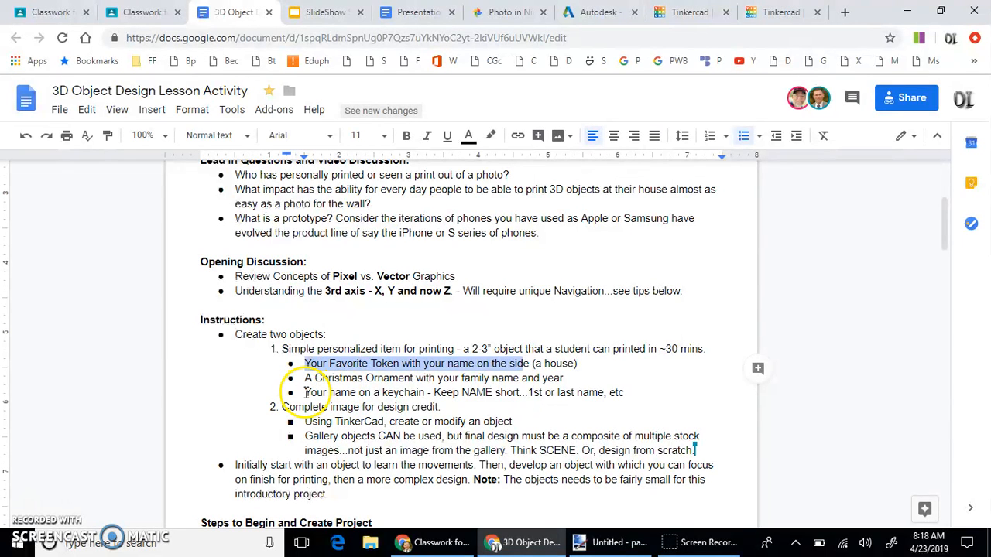
left_click_drag(305, 393, 481, 392)
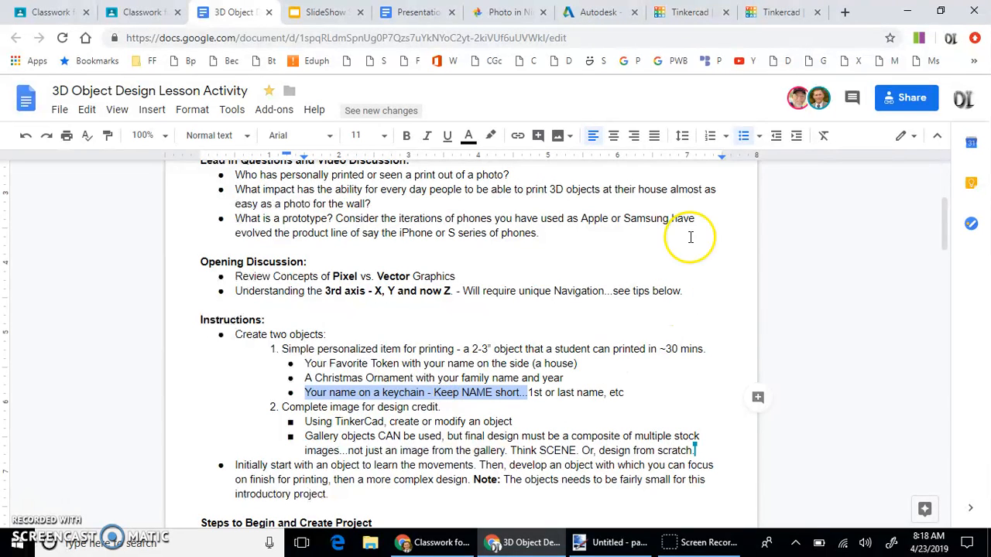
Look over the Tinkercad home page, the Autodesk account creation form and the signed-in dashboard of recent designs.
left_click(693, 20)
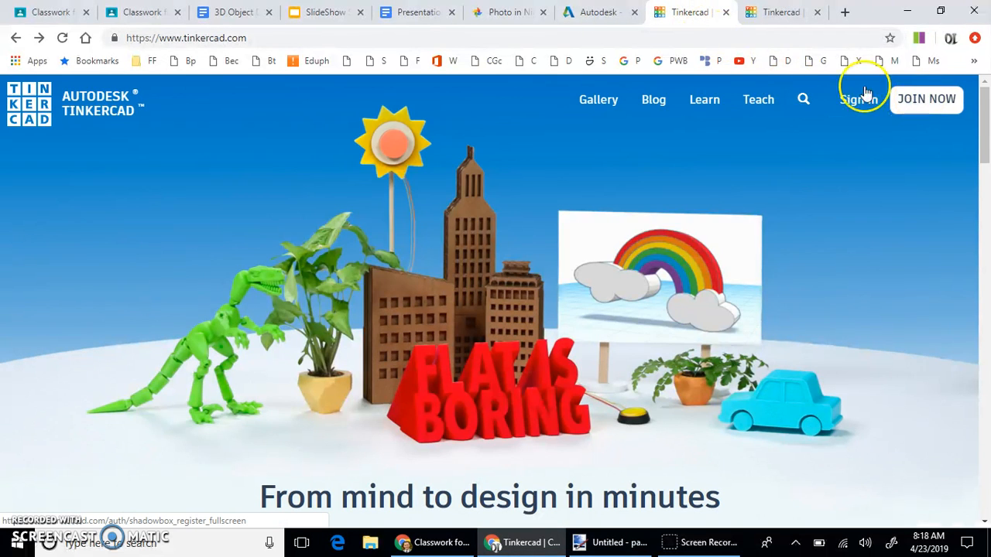
left_click(592, 14)
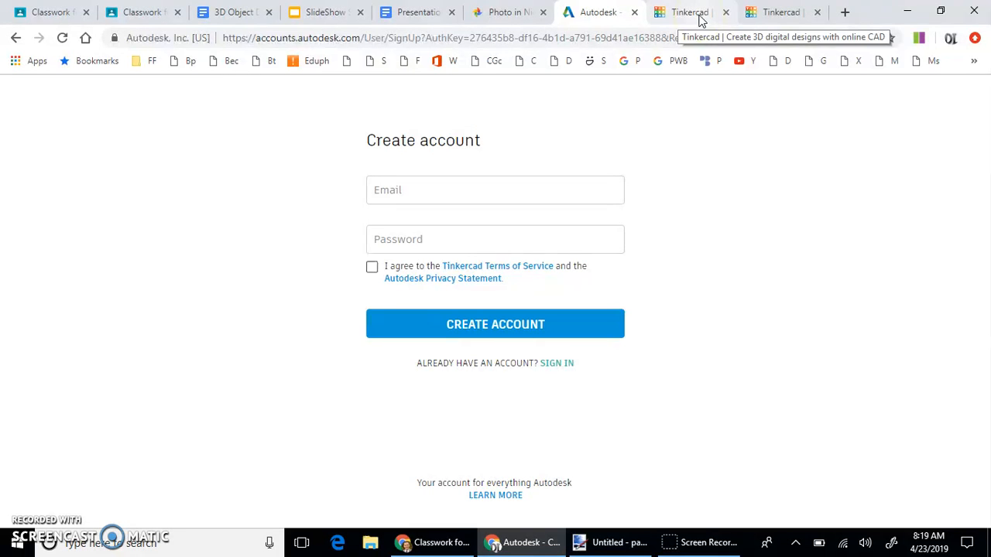
left_click(777, 14)
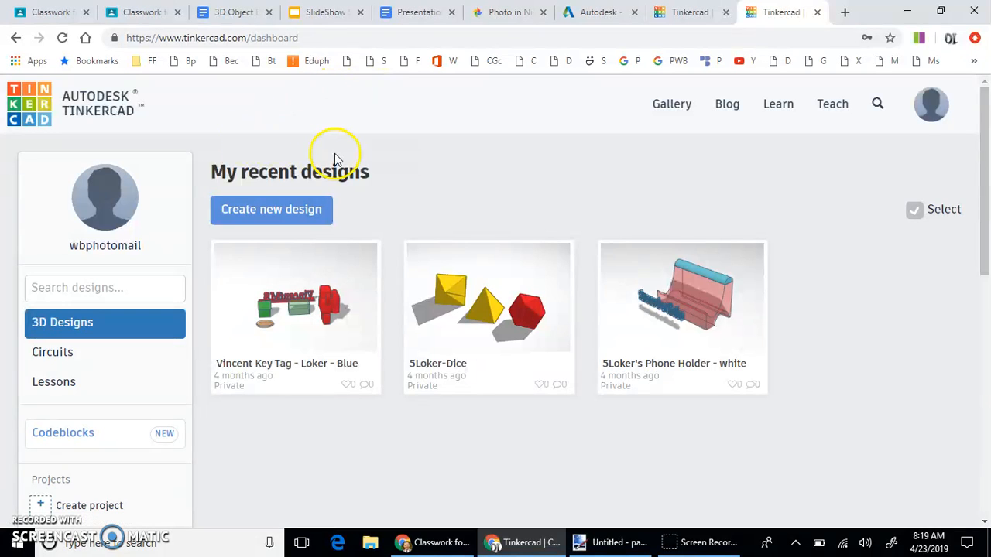
Return to the lesson document and review the Opening Discussion on pixel versus vector graphics, the 3rd axis and navigation.
left_click(254, 14)
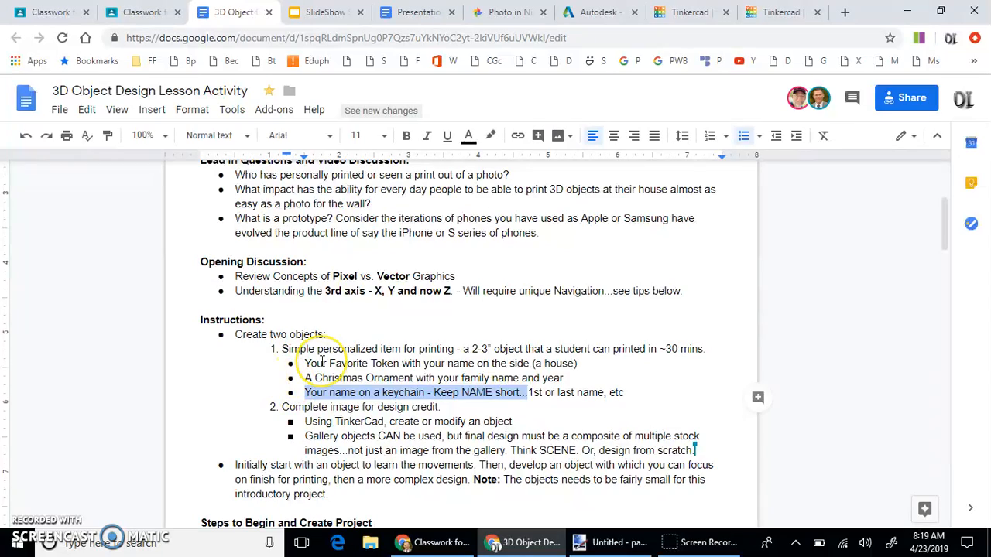
key("ctrl+Home")
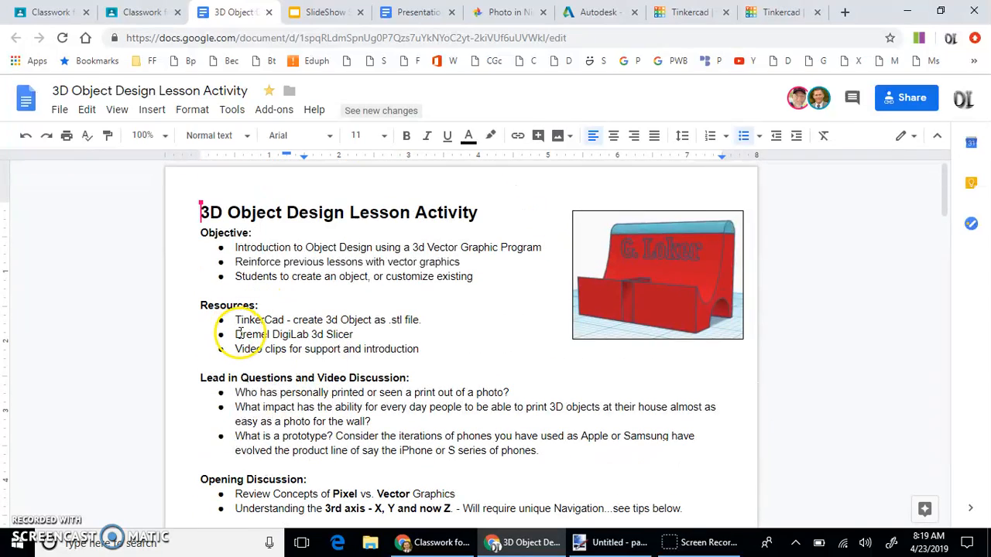
scroll(240, 333, "down", 2)
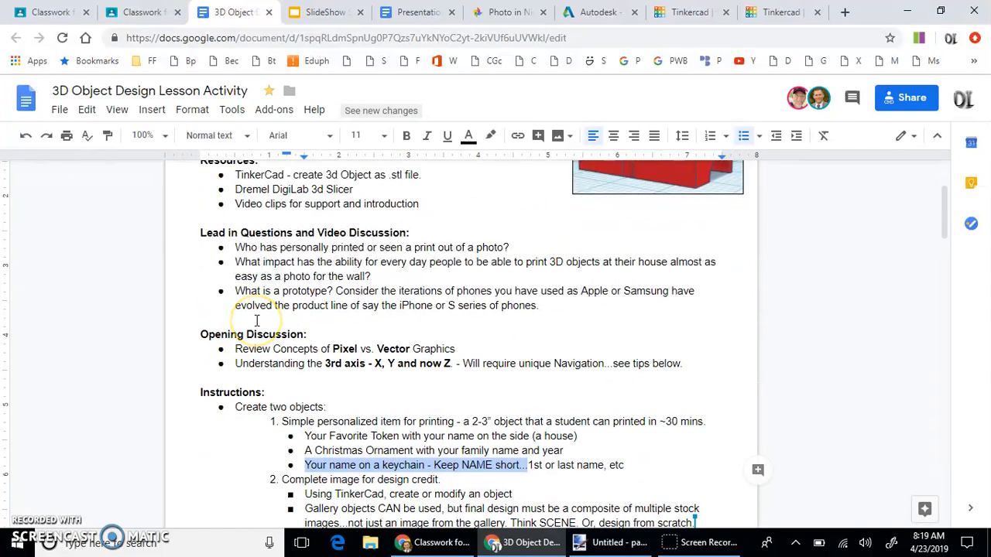
scroll(256, 320, "down", 2)
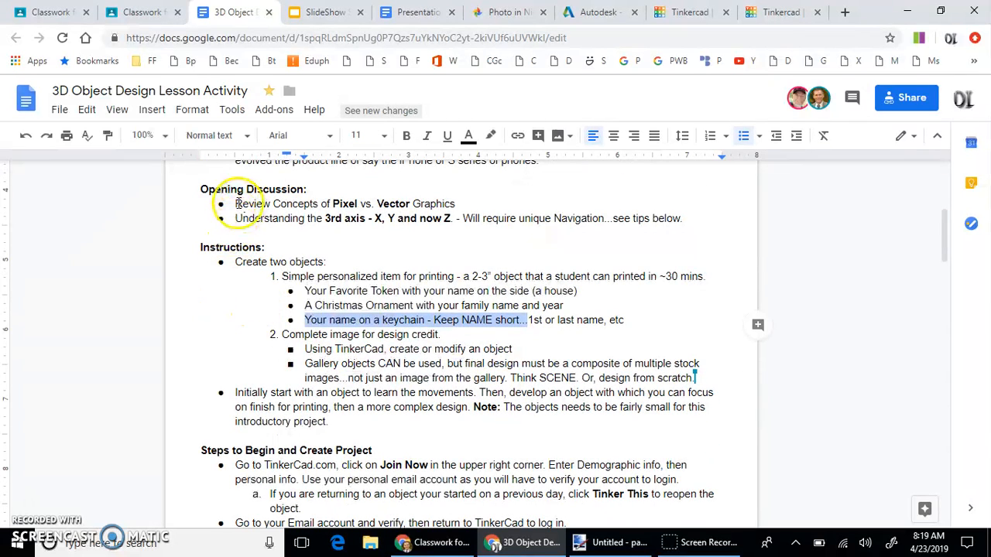
left_click_drag(234, 203, 411, 202)
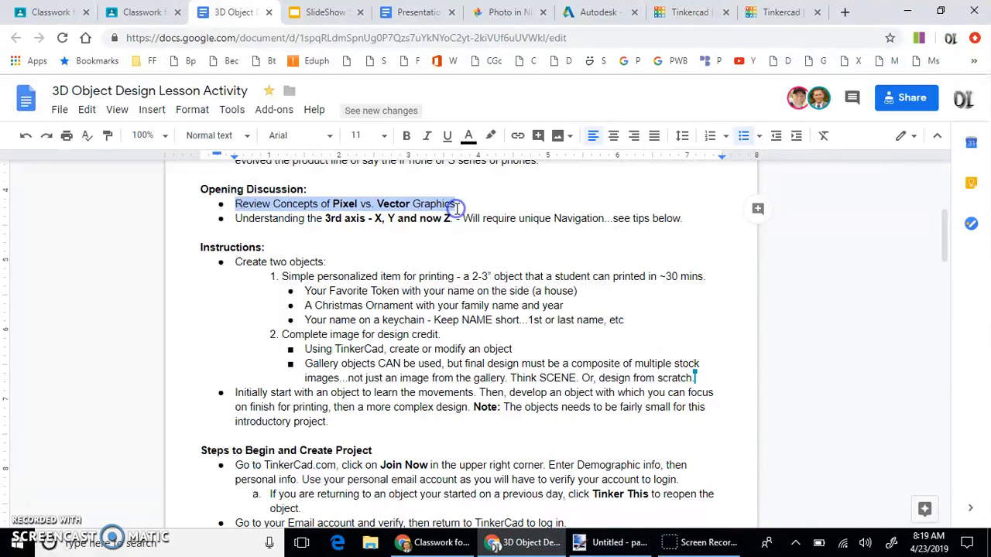
left_click(409, 221)
left_click(394, 204)
left_click(394, 205)
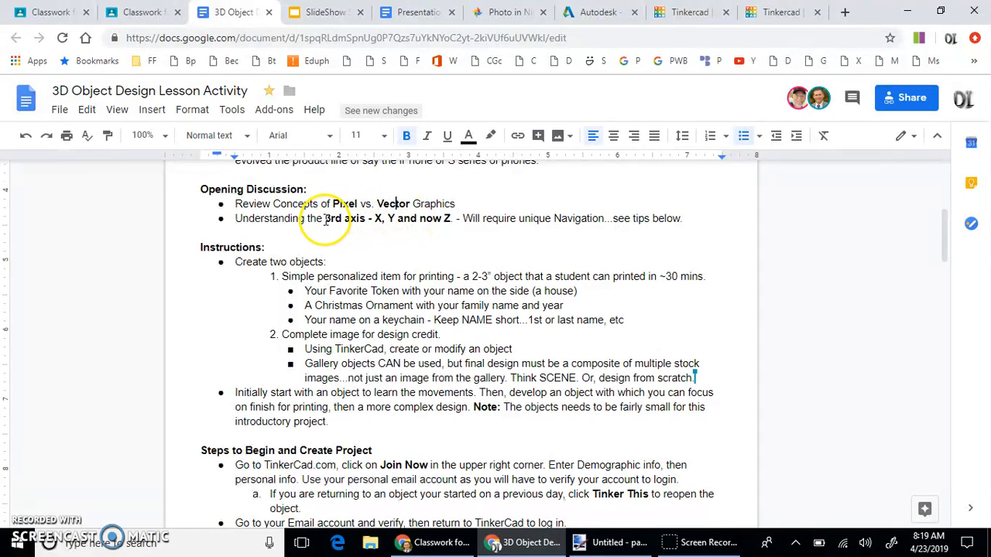
double_click(394, 204)
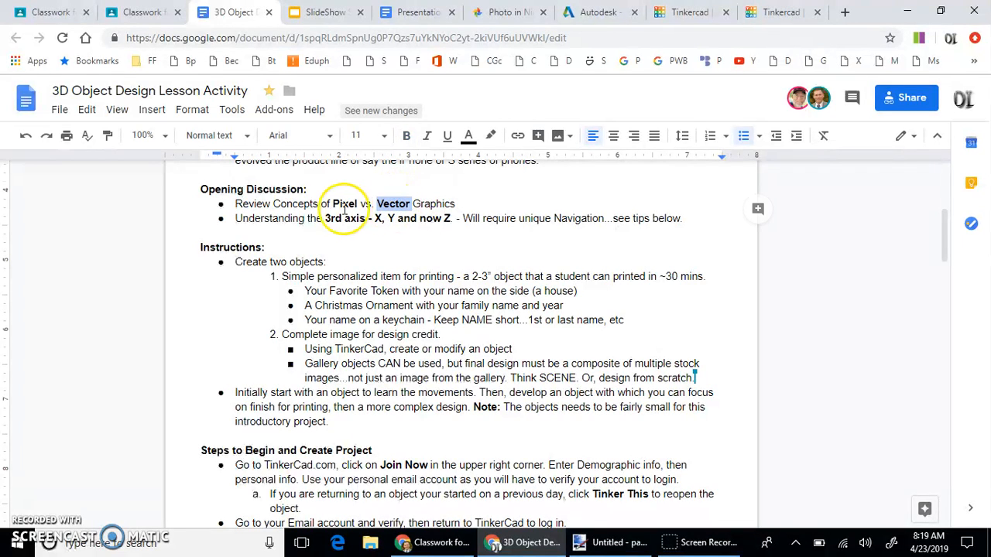
left_click_drag(324, 219, 363, 220)
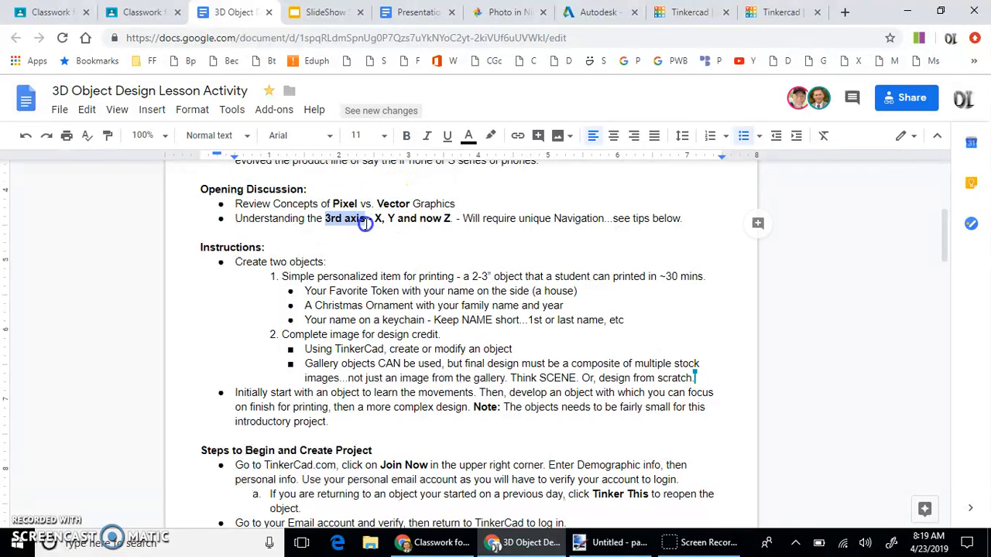
double_click(568, 217)
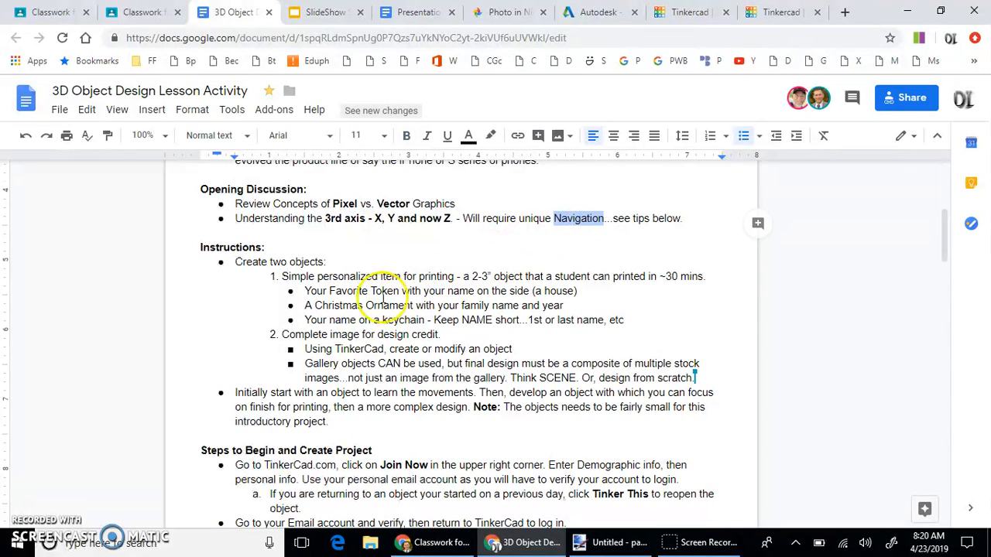
Review the project's starting steps, the grey Box and Cylinder picture and the tip about single-color objects.
scroll(325, 302, "down", 4)
scroll(334, 304, "down", 1)
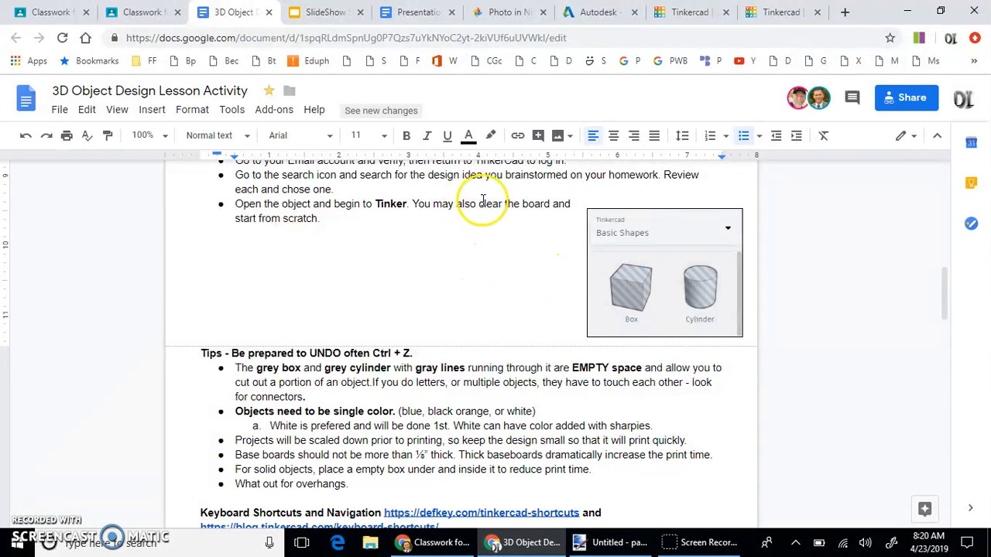
left_click(631, 297)
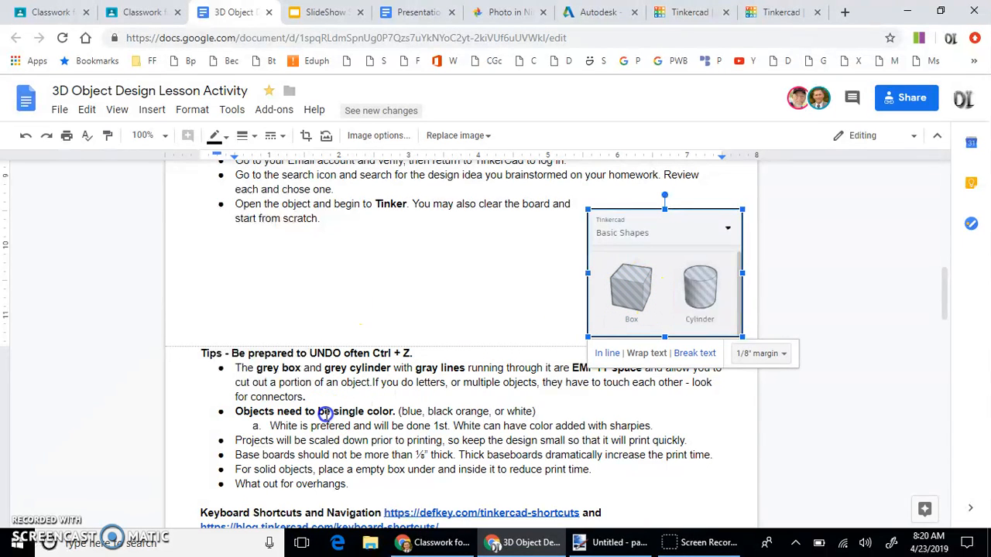
left_click(324, 411)
Study the Keyboard Shortcuts and Navigation list, highlighting the entries for nudging, vertical movement, duplicating and mouse movement.
scroll(324, 411, "down", 4)
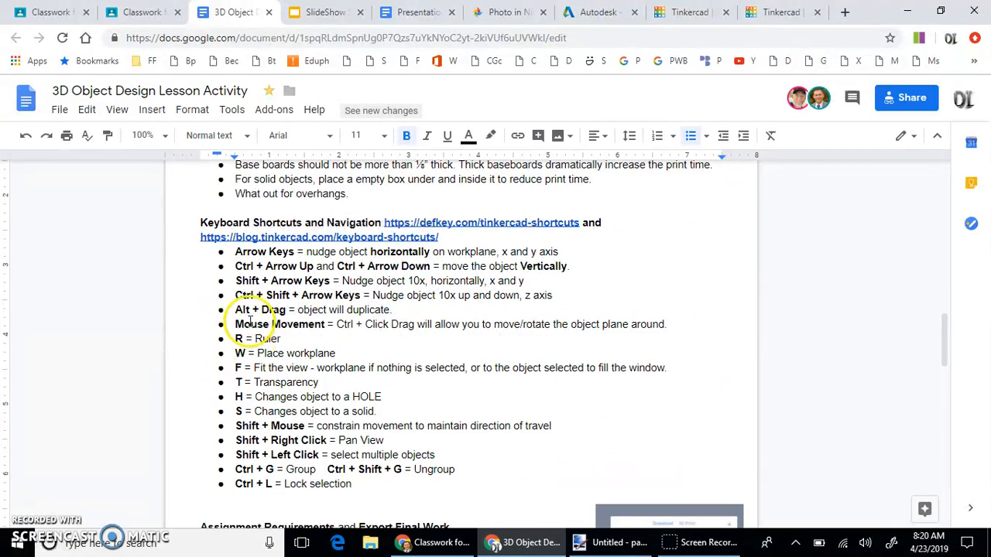
left_click_drag(200, 229, 369, 223)
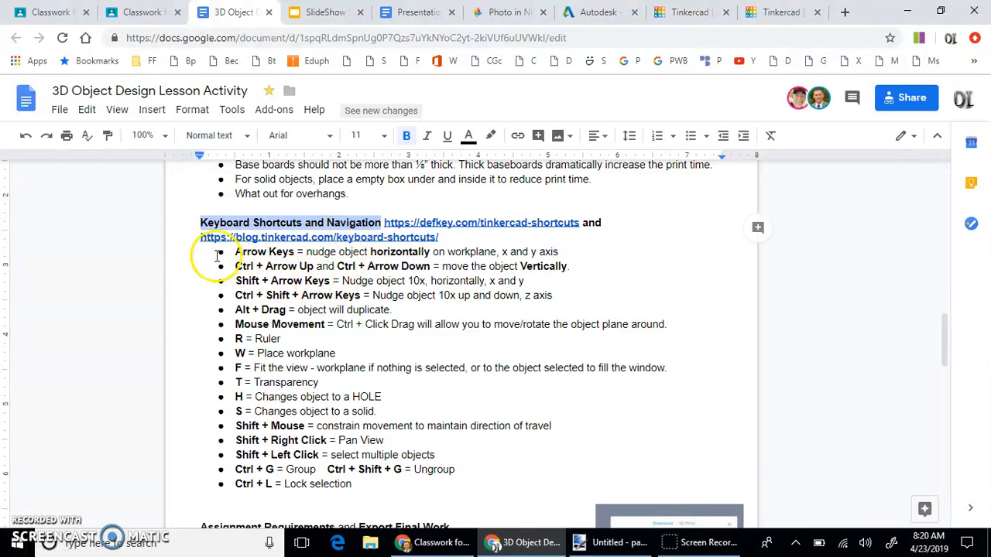
left_click_drag(235, 252, 356, 484)
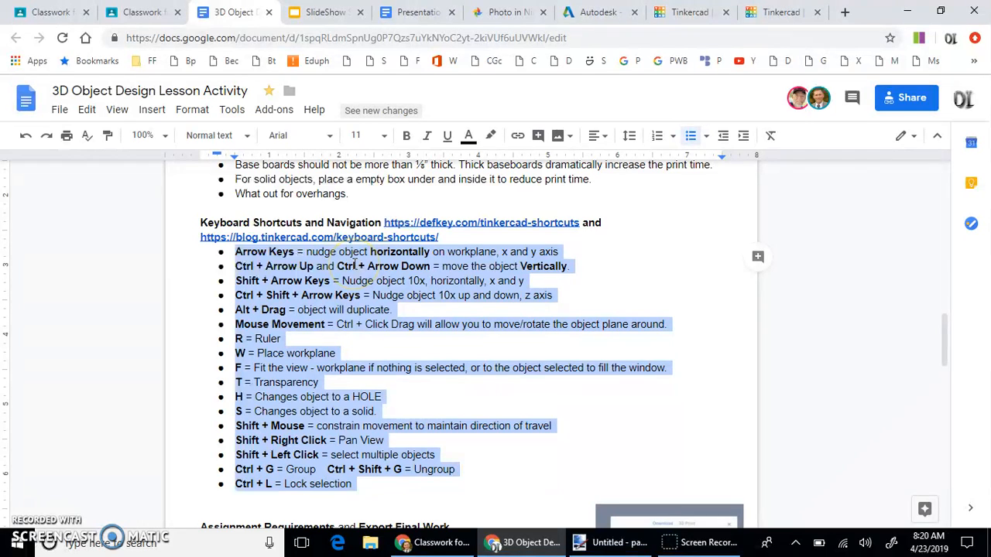
left_click(324, 283)
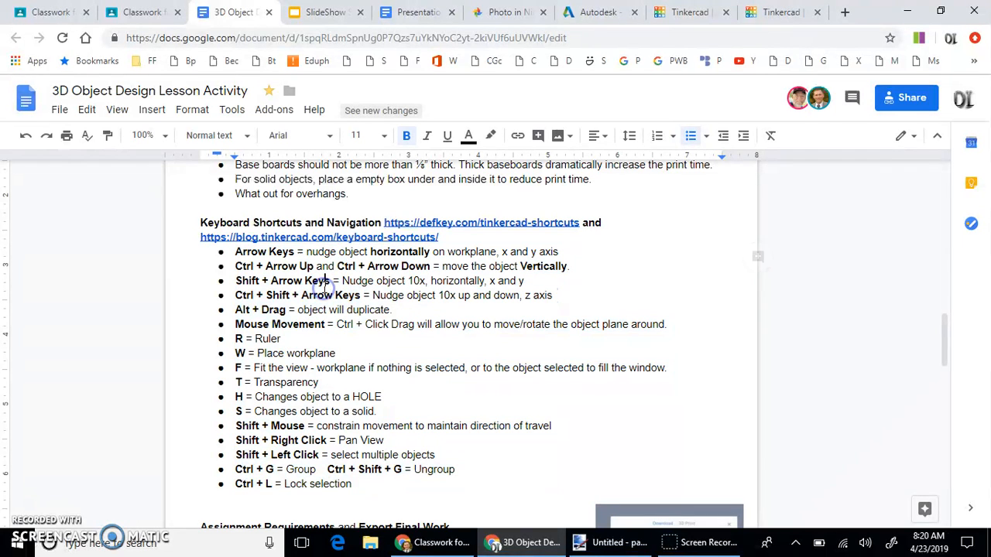
left_click(295, 251)
left_click(240, 252)
left_click(244, 250)
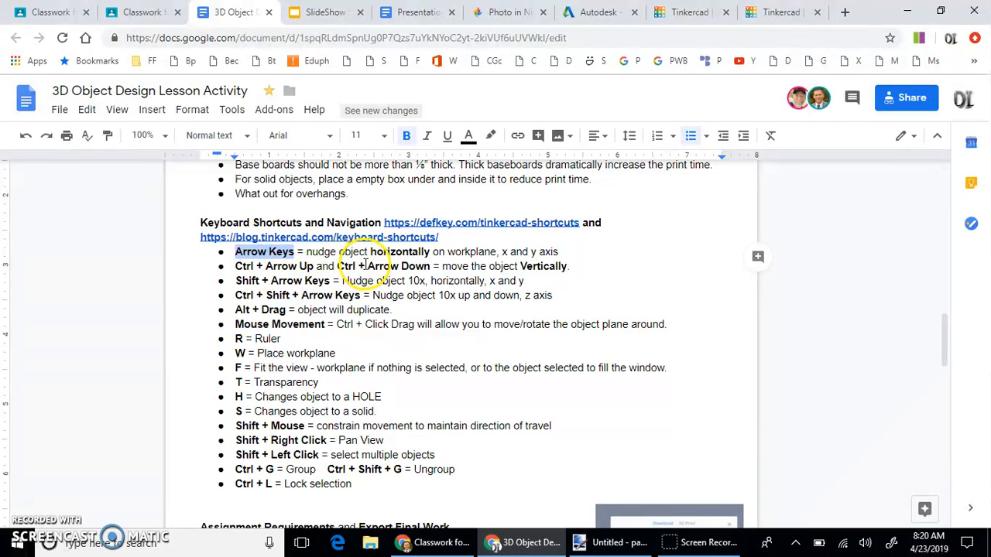
double_click(533, 266)
left_click(248, 280)
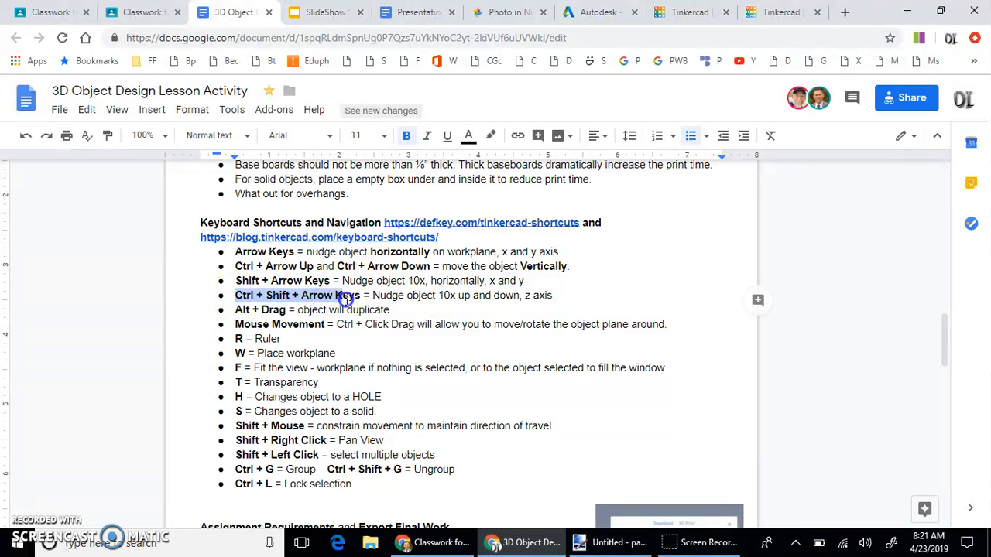
left_click(240, 310)
double_click(316, 325)
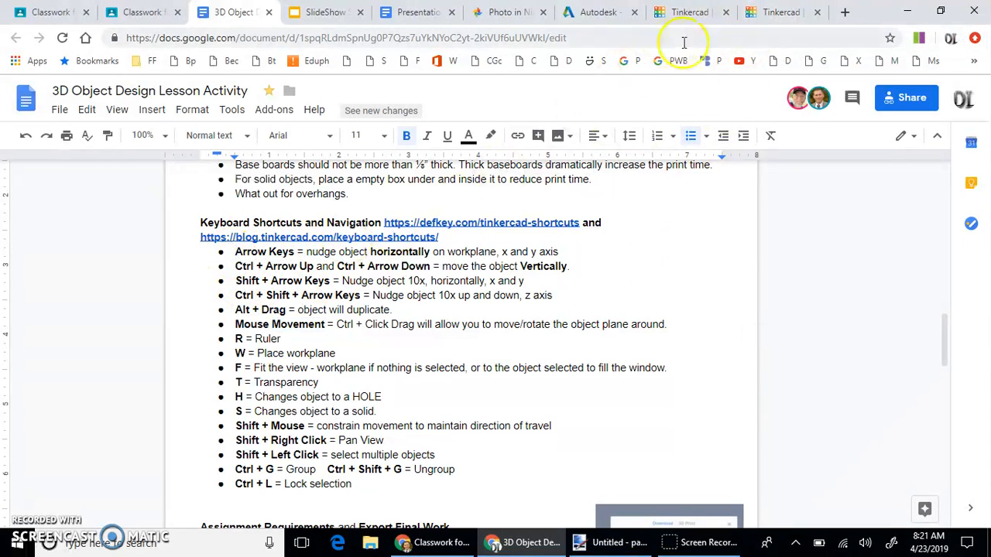
Switch to the Tinkercad dashboard and open the white phone holder design for editing.
left_click(777, 13)
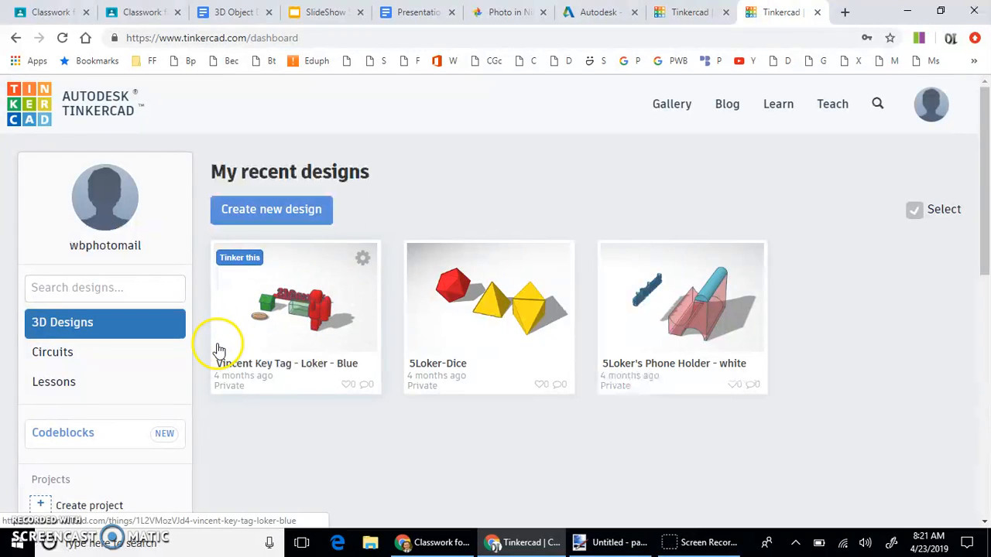
left_click(685, 315)
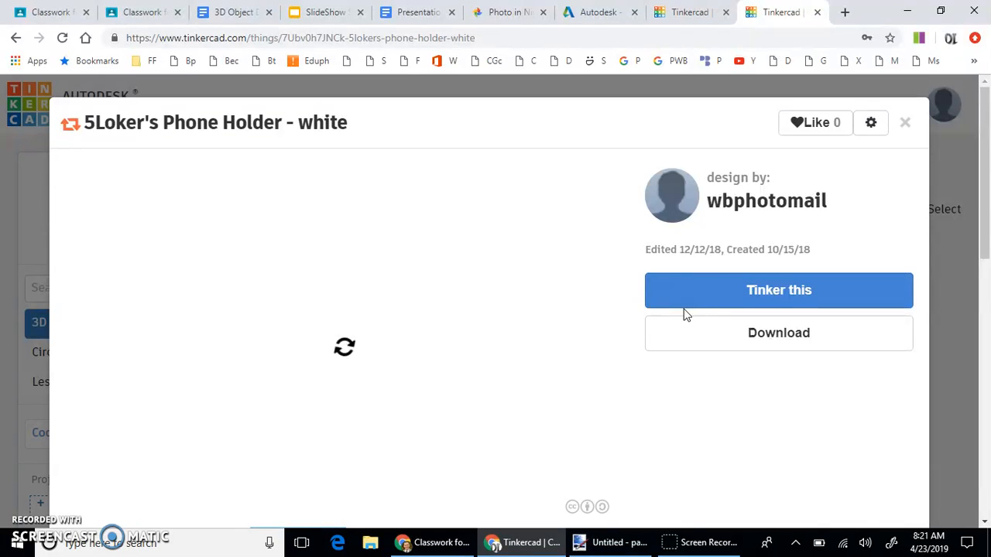
left_click(798, 290)
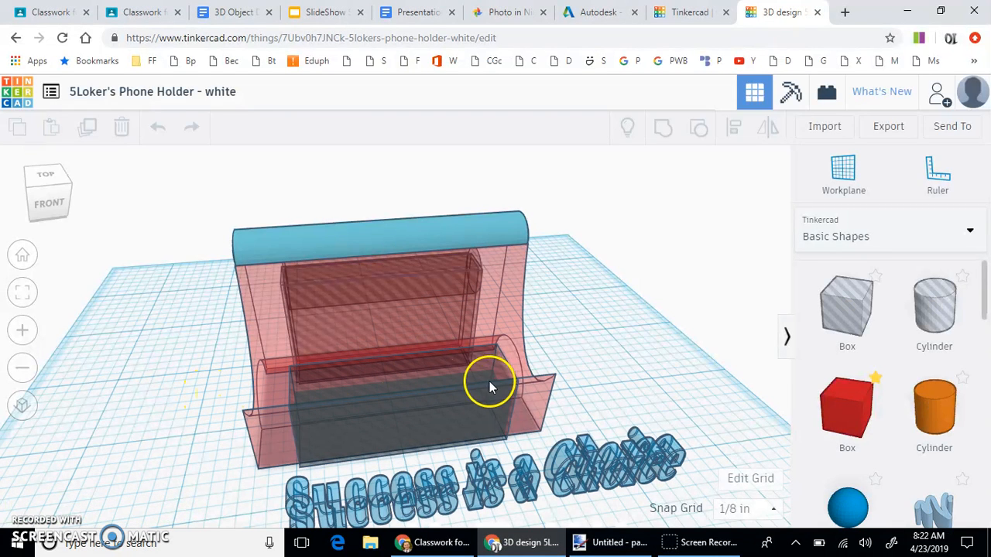
Inspect the white phone holder from several angles, ending in a low front view.
left_click_drag(623, 318, 622, 317)
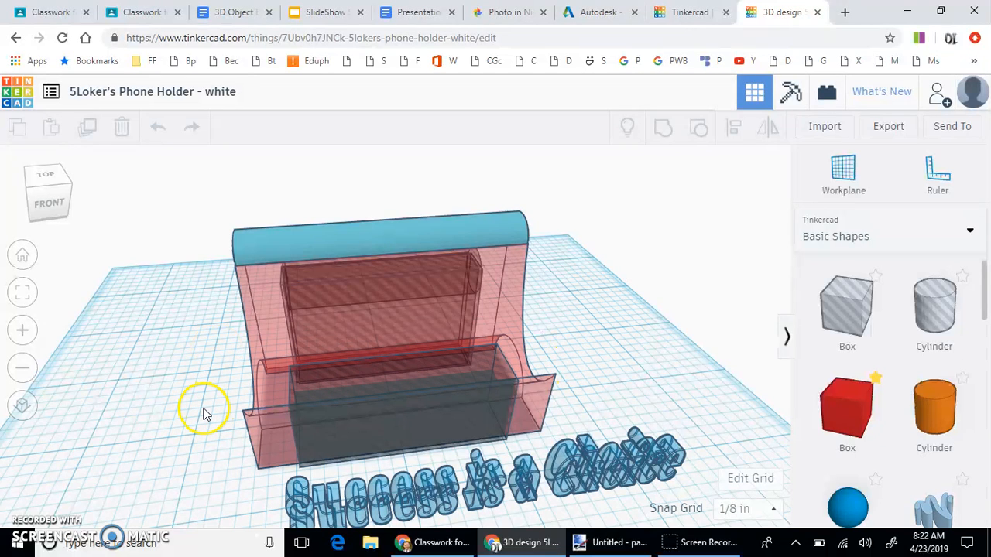
right_click_drag(205, 415, 338, 244)
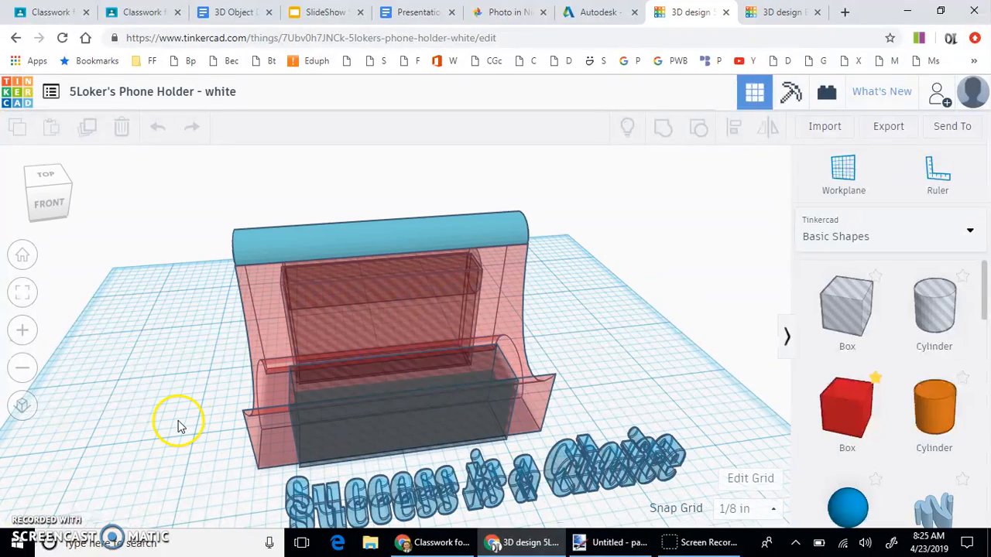
right_click_drag(180, 414, 525, 320)
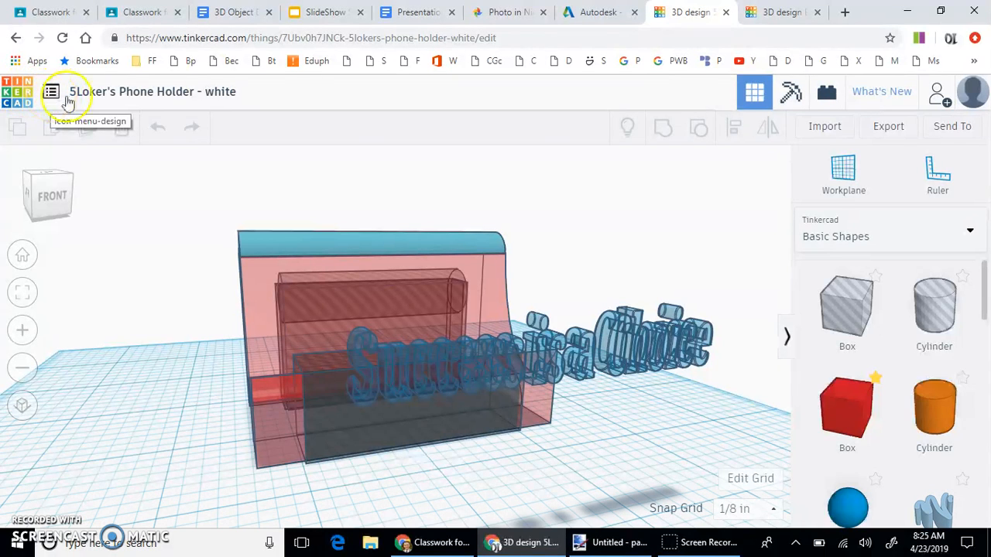
Switch to the blank design and rename it with the number 5, the owner's last name and "-Practice".
left_click(766, 20)
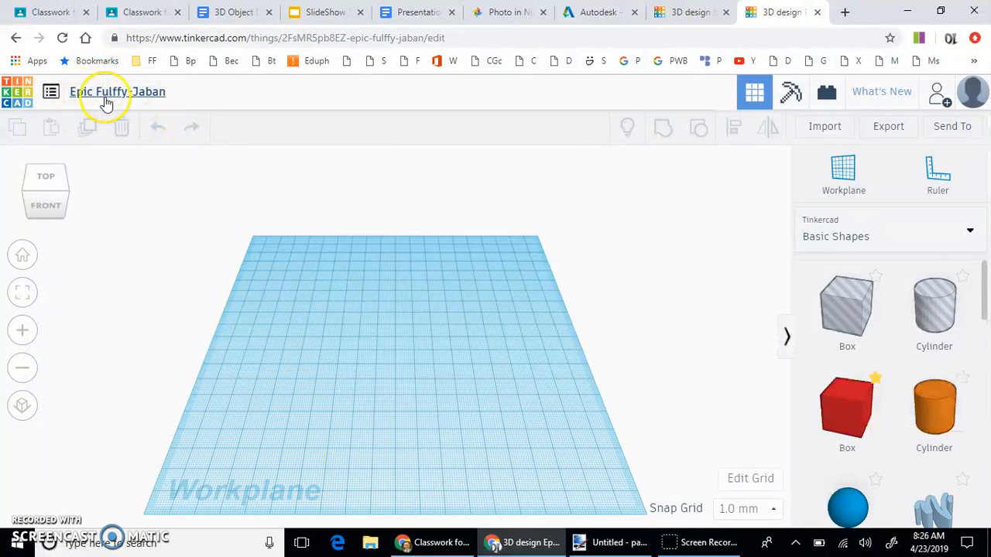
left_click(152, 95)
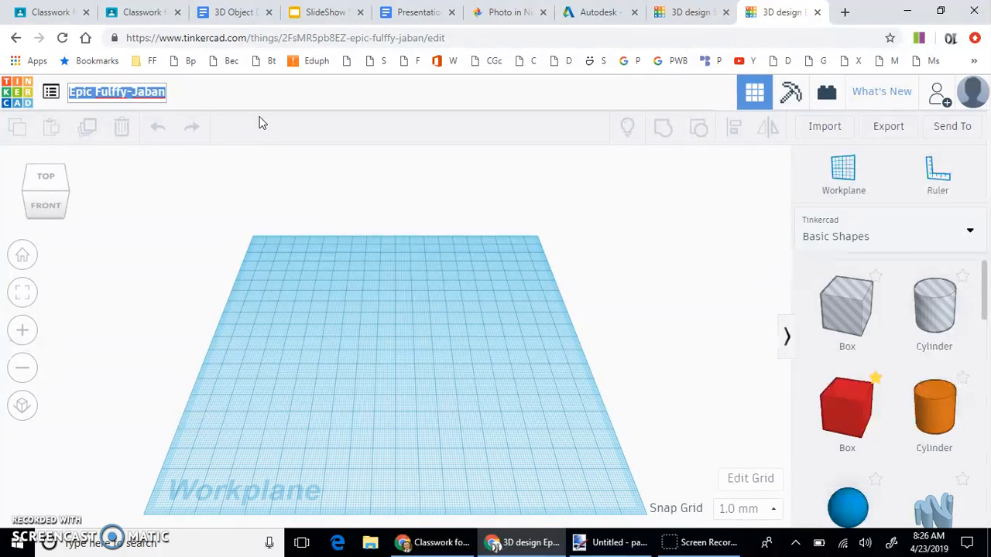
type("5Loker-Practice")
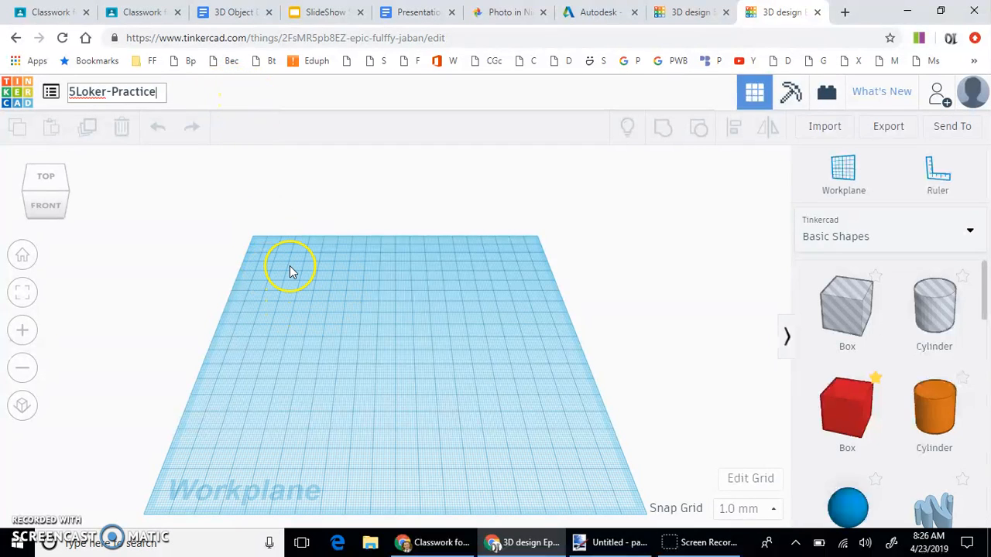
left_click(372, 204)
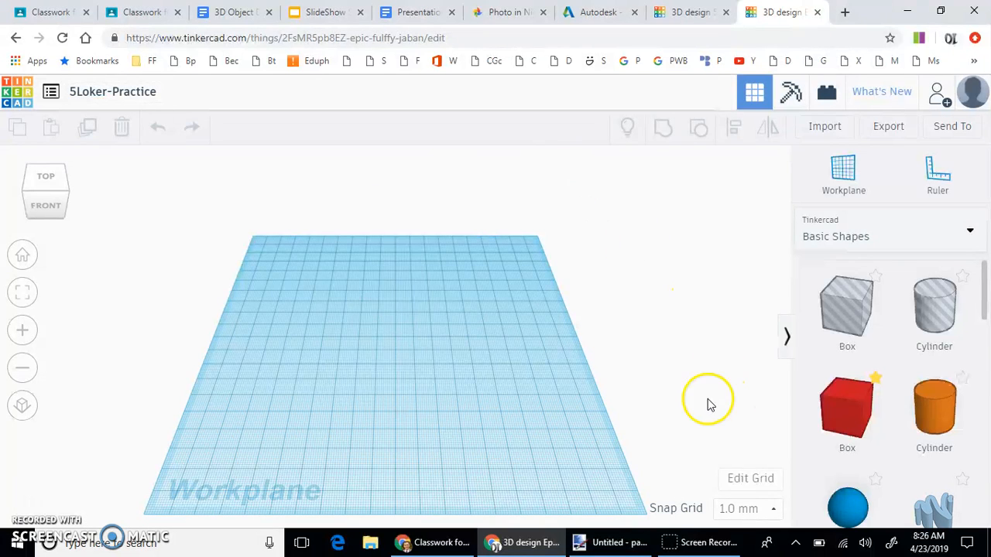
Change the workplane grid units to inches and set the snap grid to 1/16 in.
left_click(751, 480)
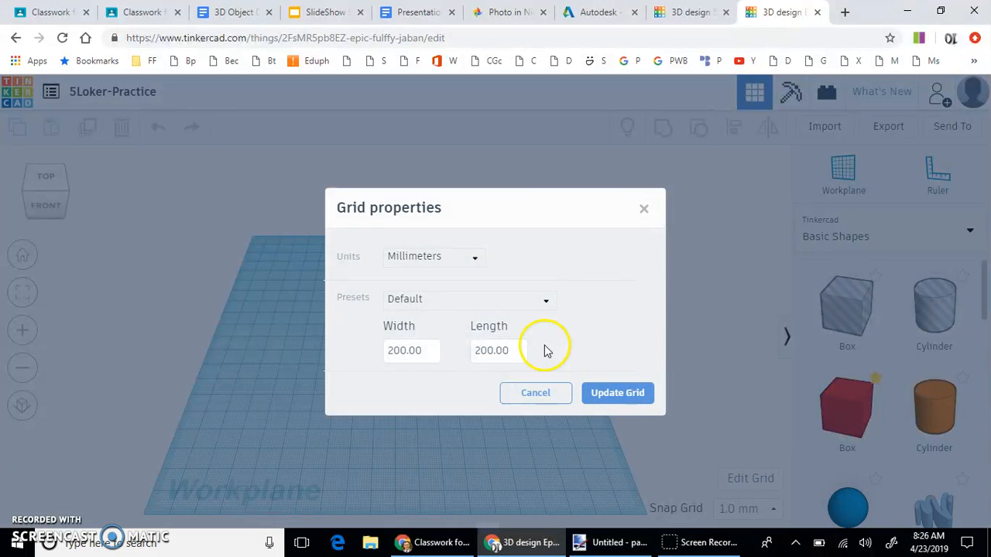
left_click(479, 260)
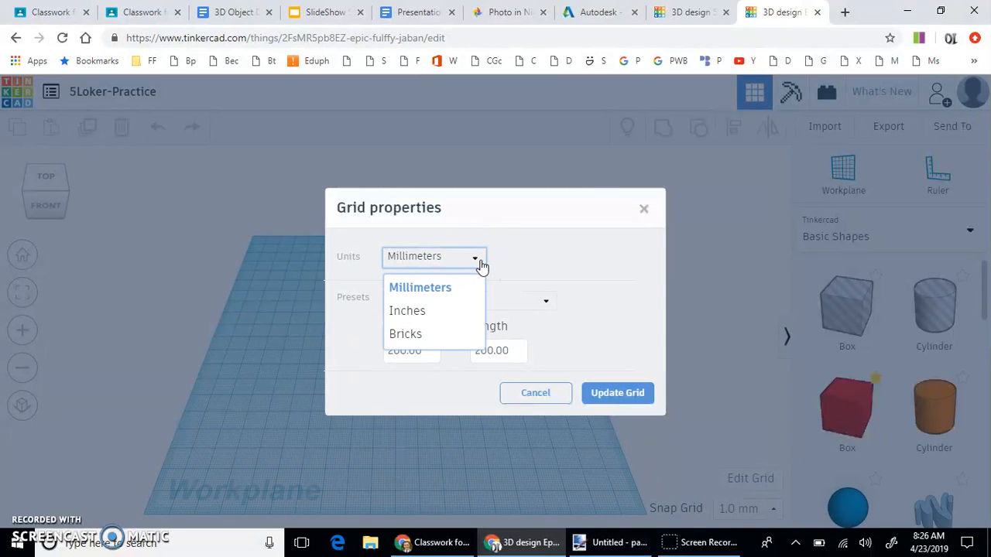
left_click(408, 312)
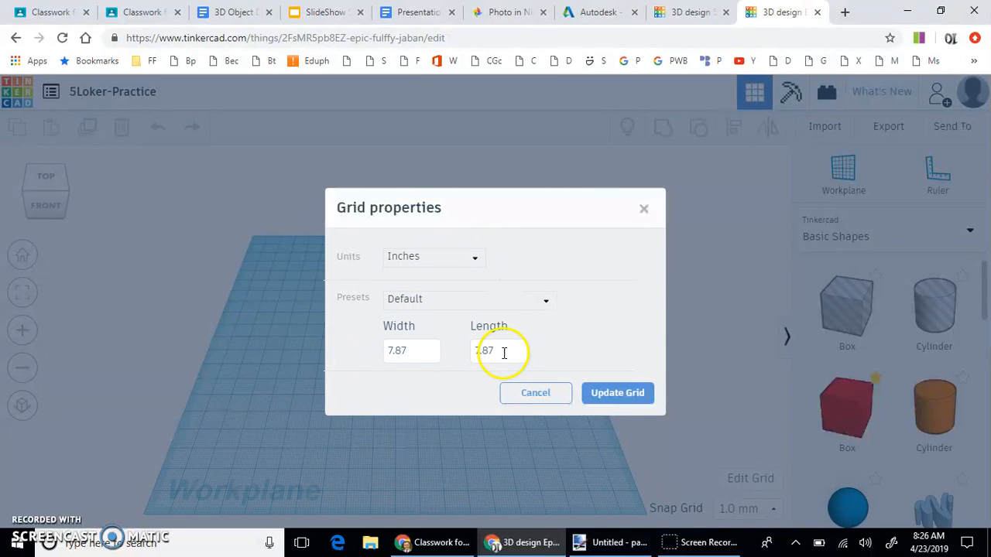
left_click(620, 395)
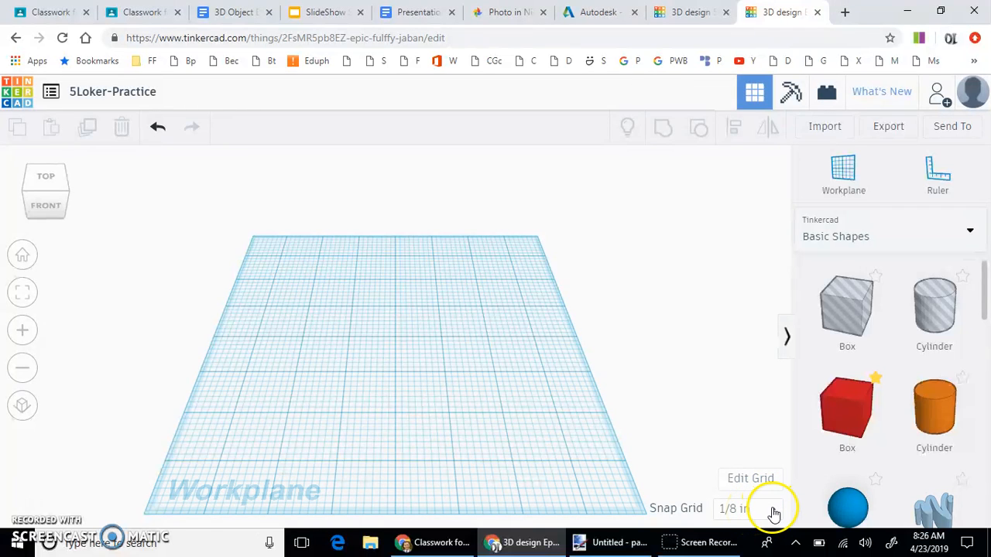
left_click(772, 508)
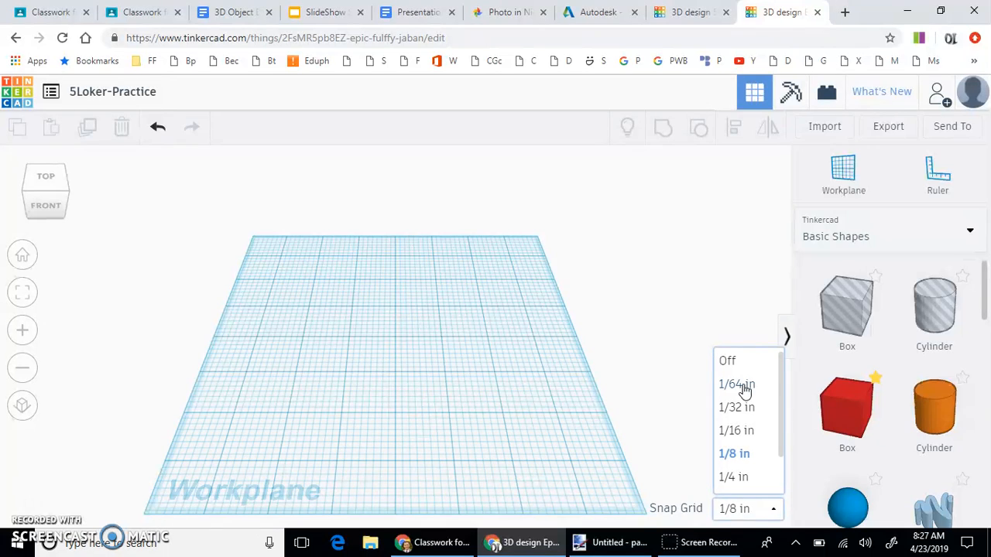
left_click(734, 432)
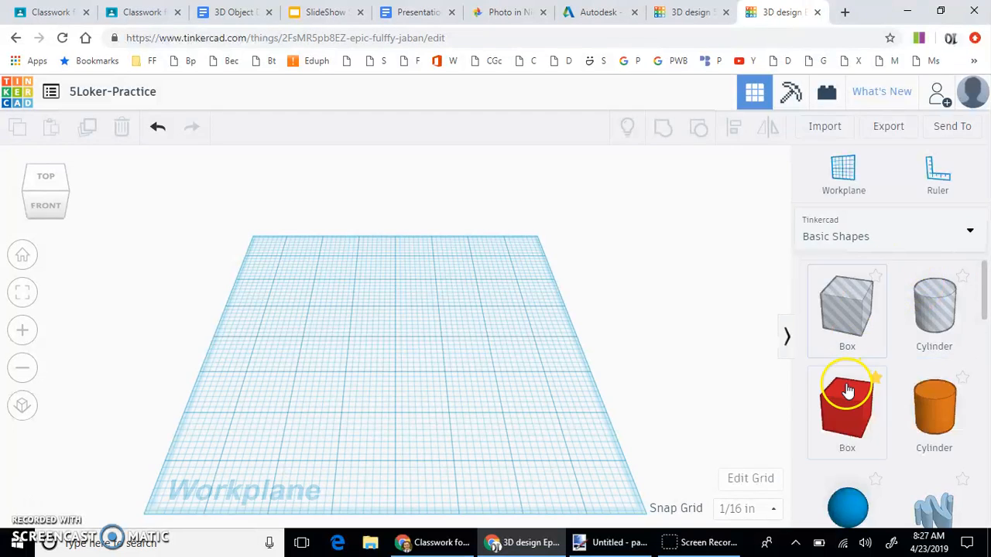
Look through the Basic Shapes collection to review the available solids.
scroll(847, 394, "down", 5)
scroll(854, 399, "down", 8)
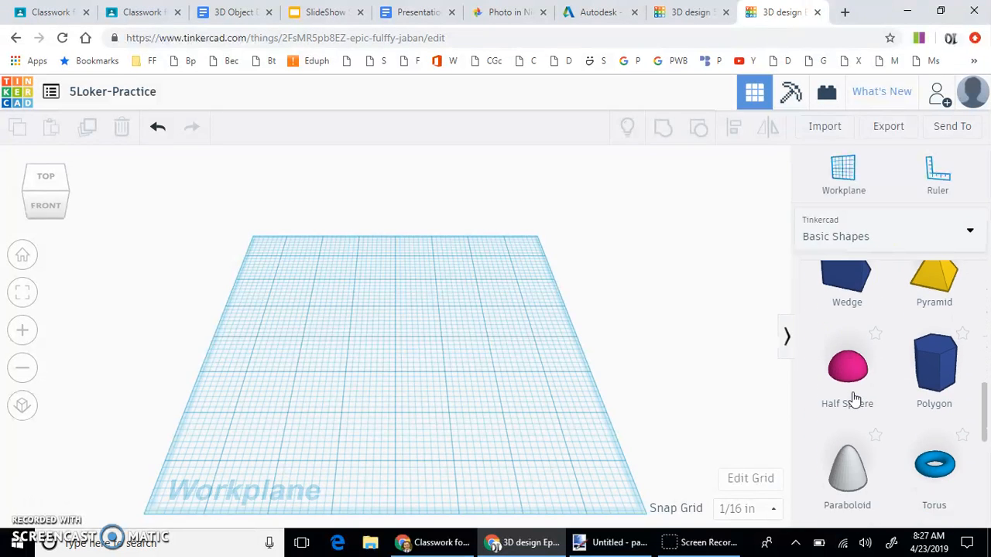
scroll(854, 399, "up", 3)
scroll(854, 399, "down", 4)
scroll(855, 399, "up", 7)
scroll(858, 398, "up", 8)
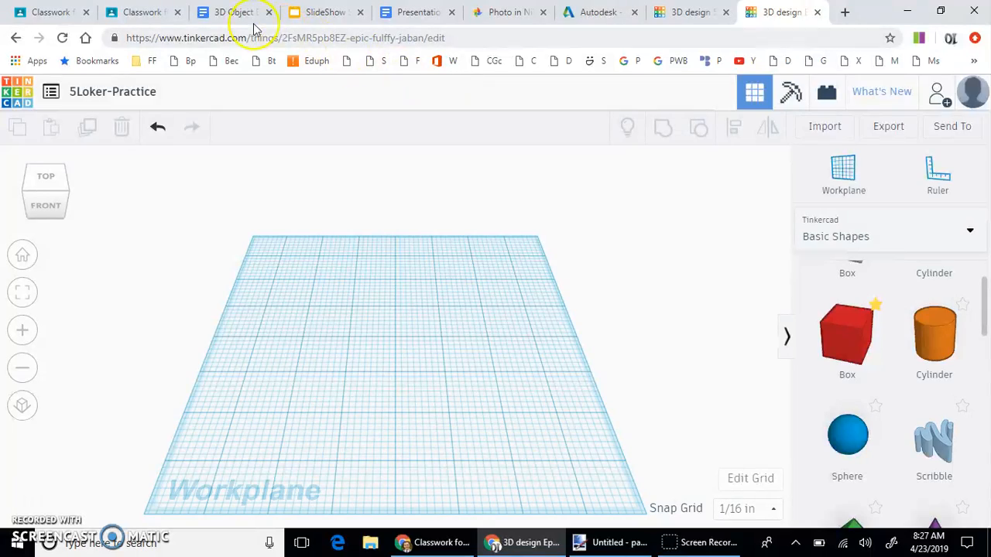
Return to the lesson document and highlight "Simple personalized item for printing" in the Instructions.
left_click(209, 14)
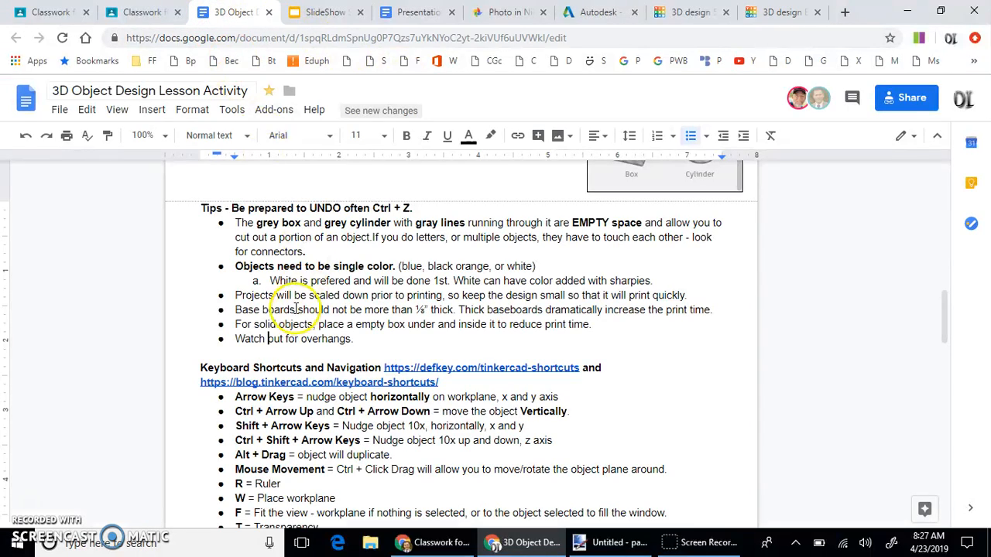
scroll(331, 281, "up", 6)
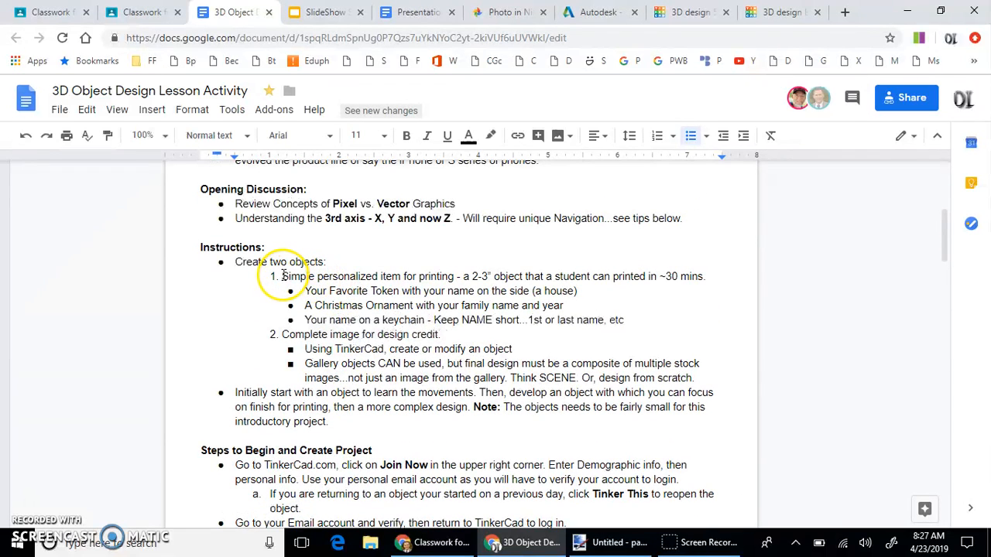
left_click_drag(287, 275, 447, 276)
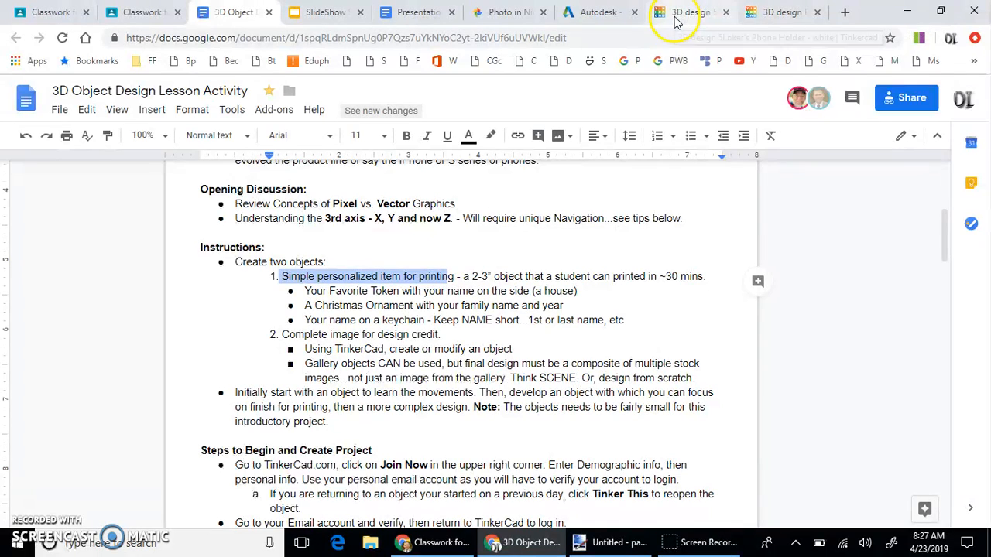
Go back to the practice design and review the shape library categories, keeping Basic Shapes as the active collection.
left_click(779, 14)
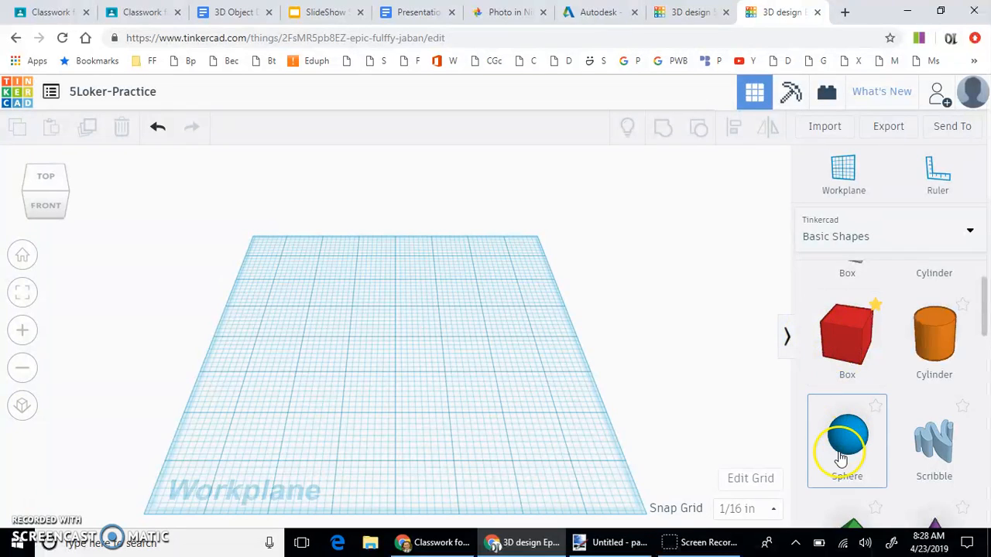
scroll(836, 456, "down", 3)
scroll(840, 459, "down", 1)
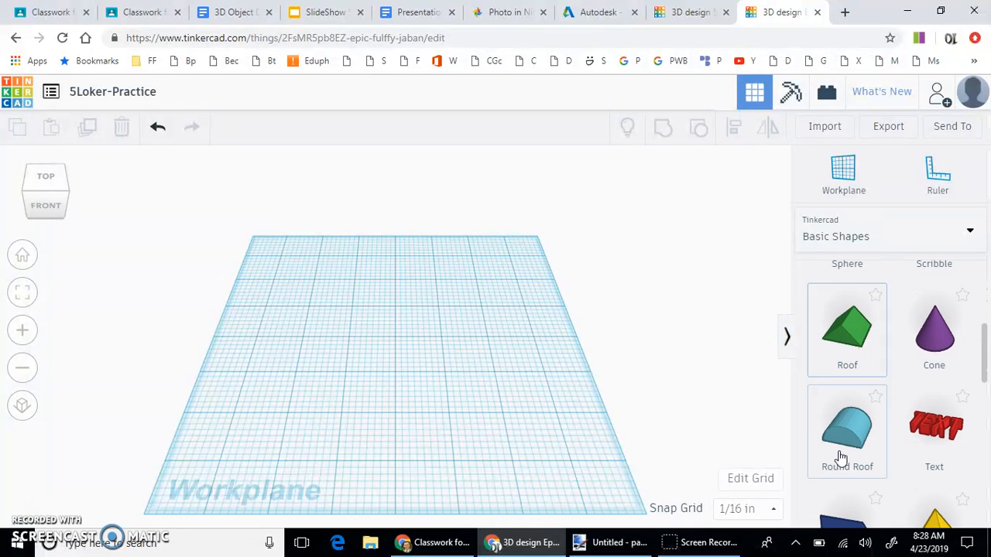
left_click(861, 239)
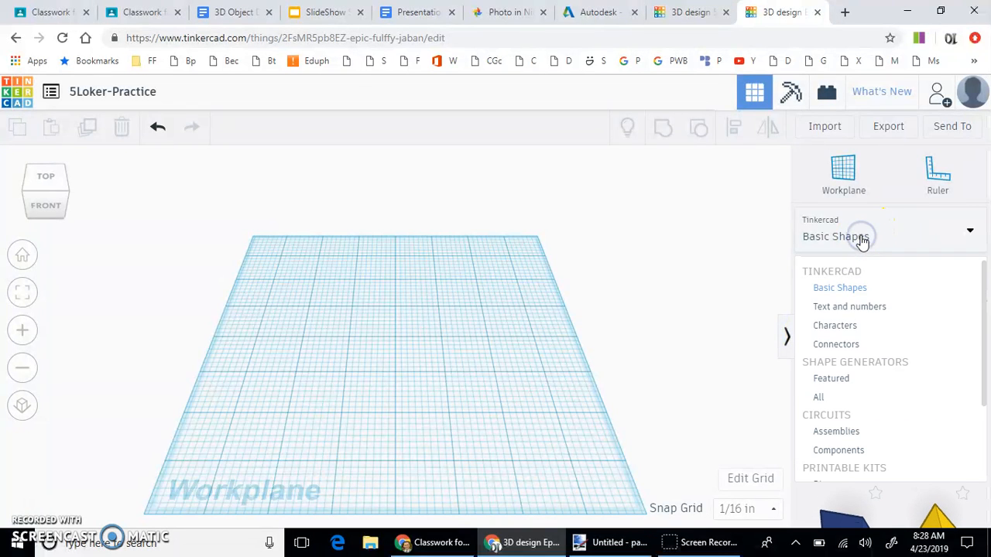
scroll(864, 394, "down", 3)
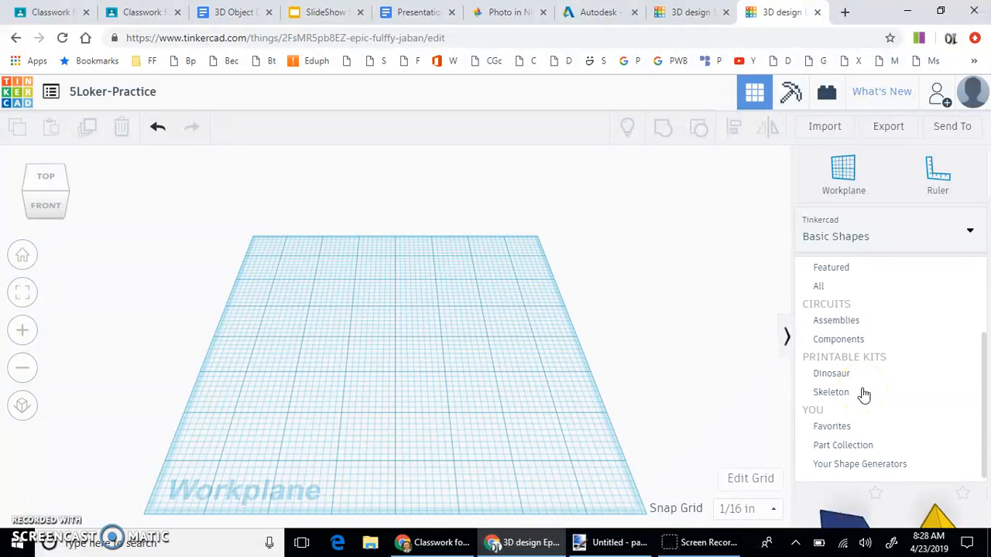
scroll(864, 394, "up", 2)
scroll(864, 395, "up", 1)
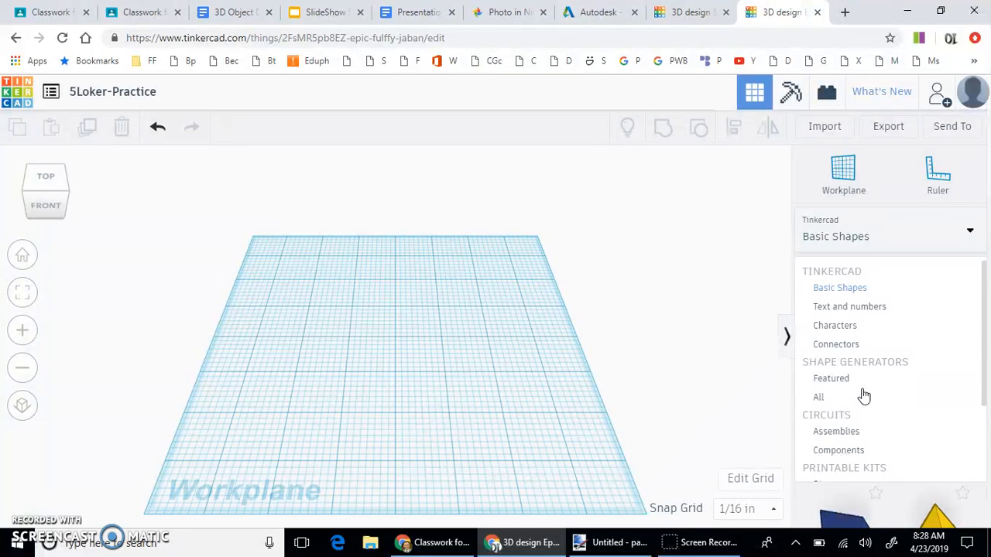
left_click(845, 289)
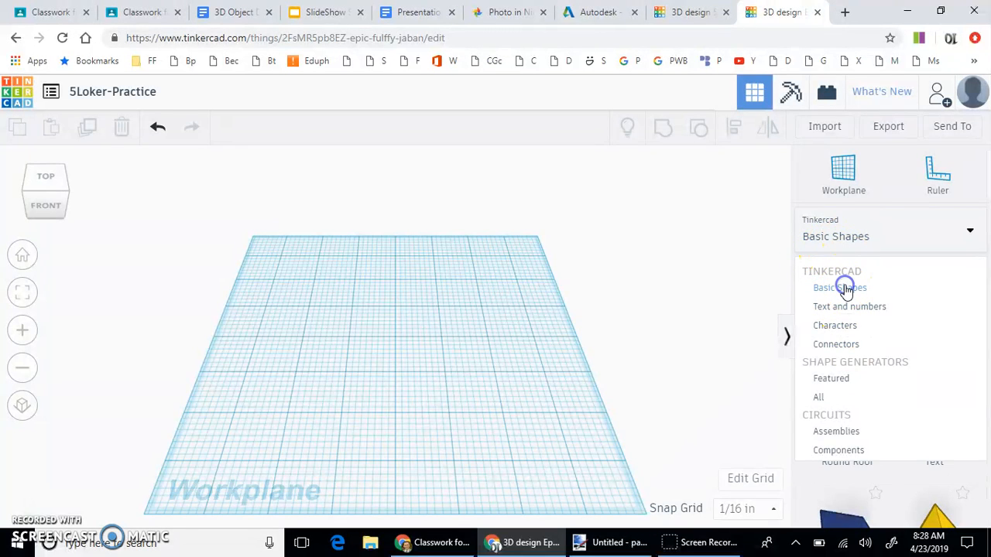
scroll(878, 398, "up", 2)
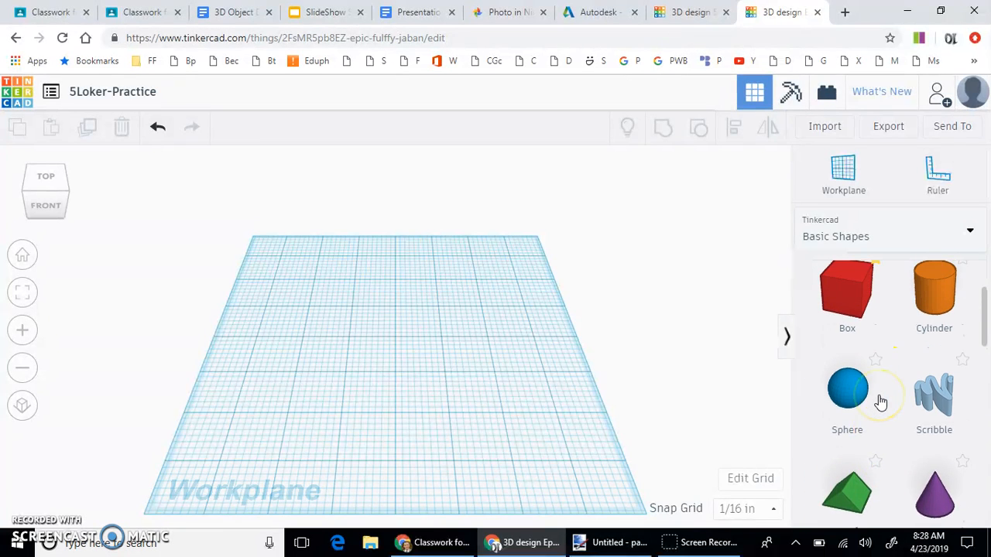
scroll(881, 401, "up", 1)
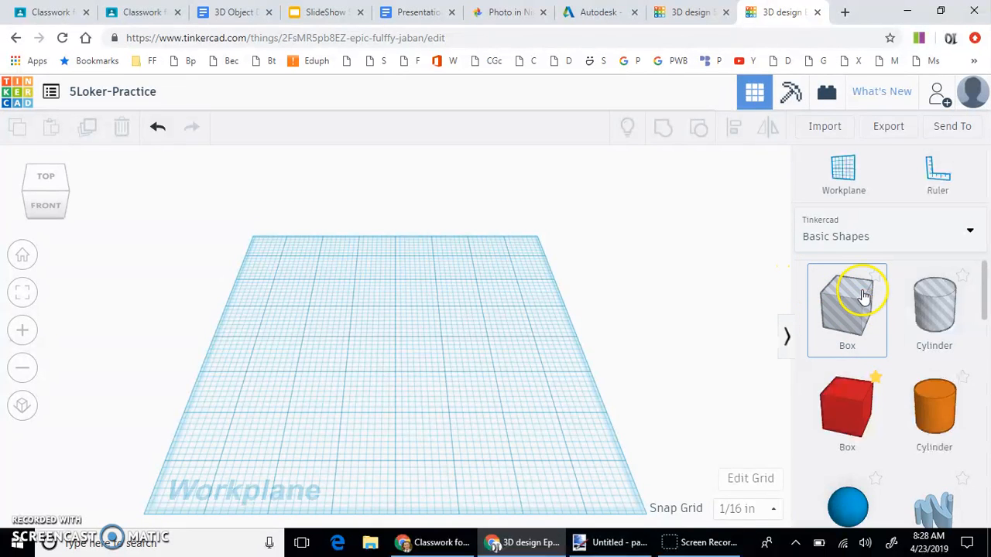
Place a solid red box near the middle of the workplane and stretch it longer toward the back.
left_click_drag(836, 419, 398, 374)
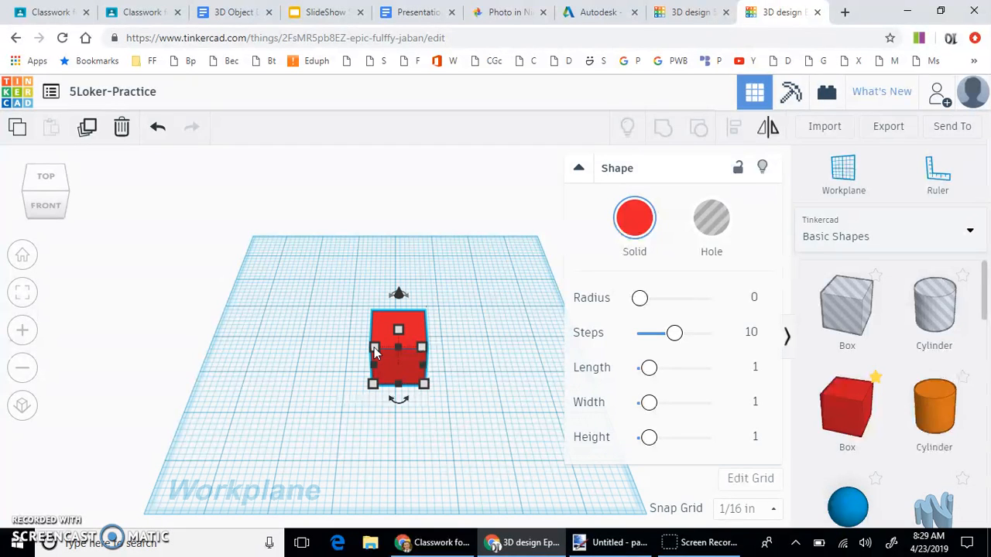
left_click_drag(375, 348, 368, 309)
right_click_drag(265, 391, 354, 338)
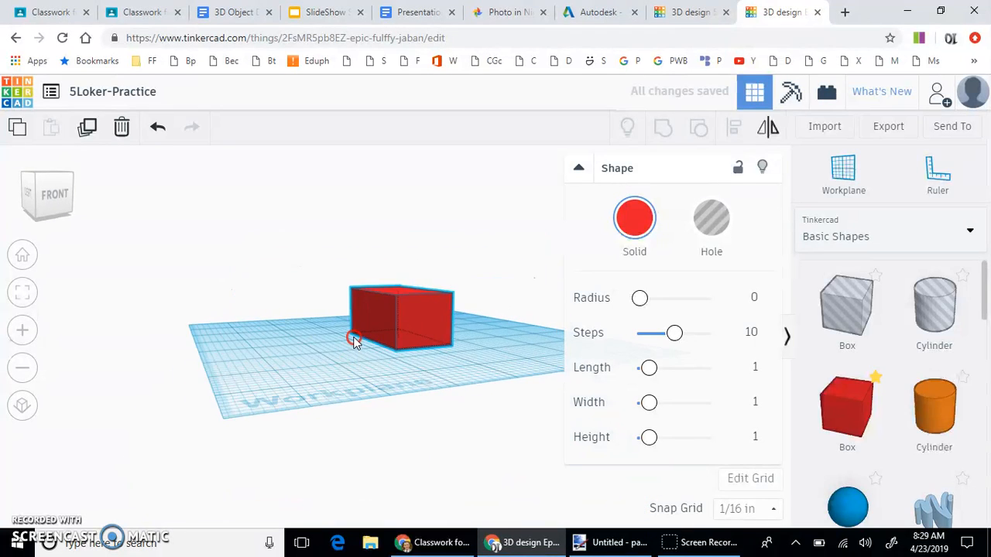
Collapse the shape properties and place a blue sphere on the workplane beside the red box.
left_click(578, 169)
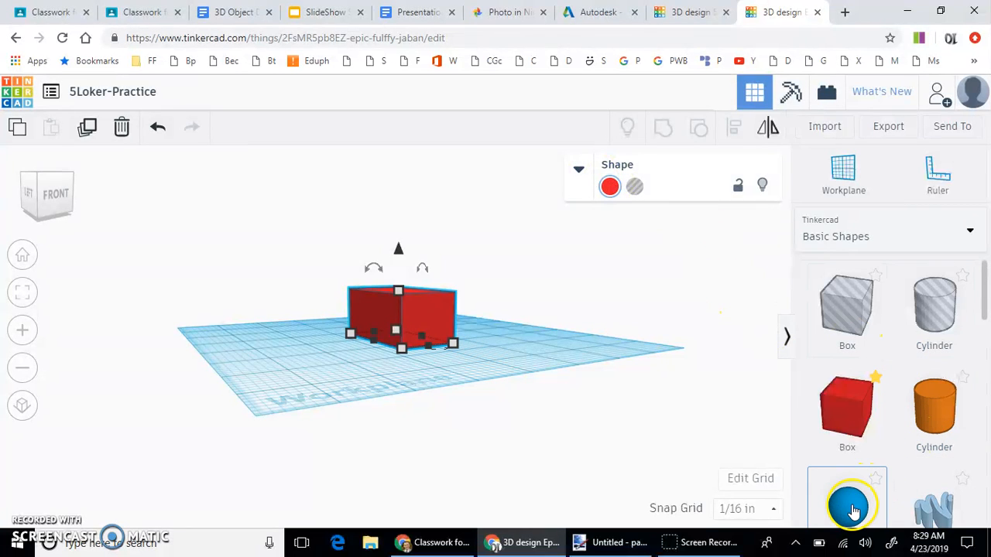
scroll(847, 507, "down", 2)
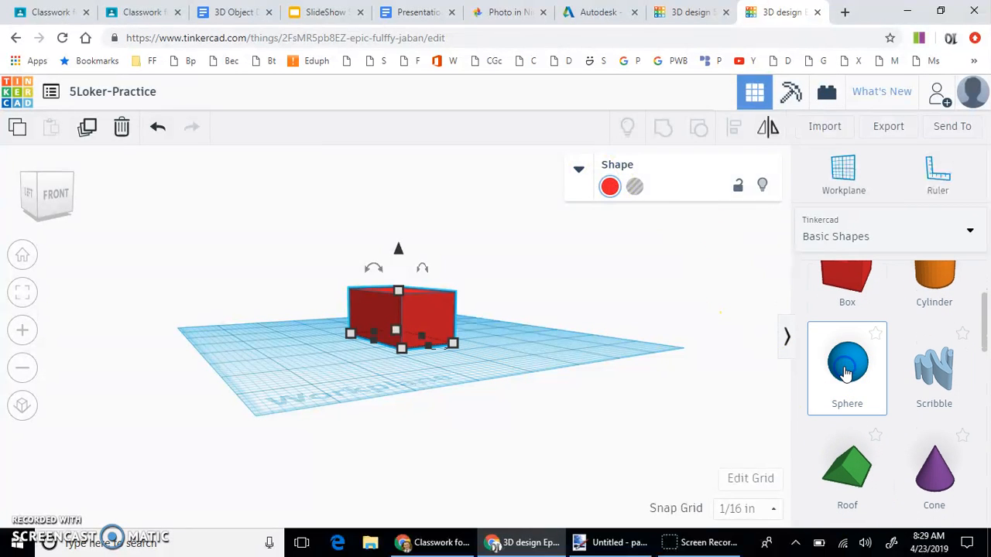
left_click_drag(850, 372, 532, 350)
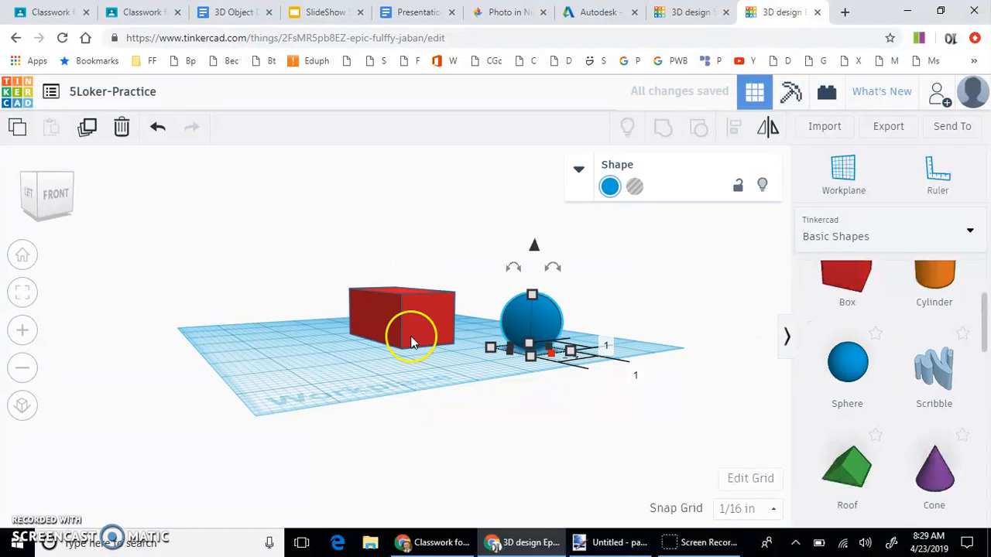
right_click_drag(353, 359, 274, 444)
left_click_drag(479, 378, 479, 338)
mouse_move(485, 331)
right_mouse_down()
mouse_move(478, 292)
mouse_move(475, 328)
mouse_move(488, 344)
right_mouse_up()
Raise the blue sphere vertically in snap-grid steps until it floats well above the workplane.
key("ctrl+Up")
key("ctrl+Up")
key("ctrl+Up")
key("ctrl+Up")
key("ctrl+Up")
key("ctrl+Up")
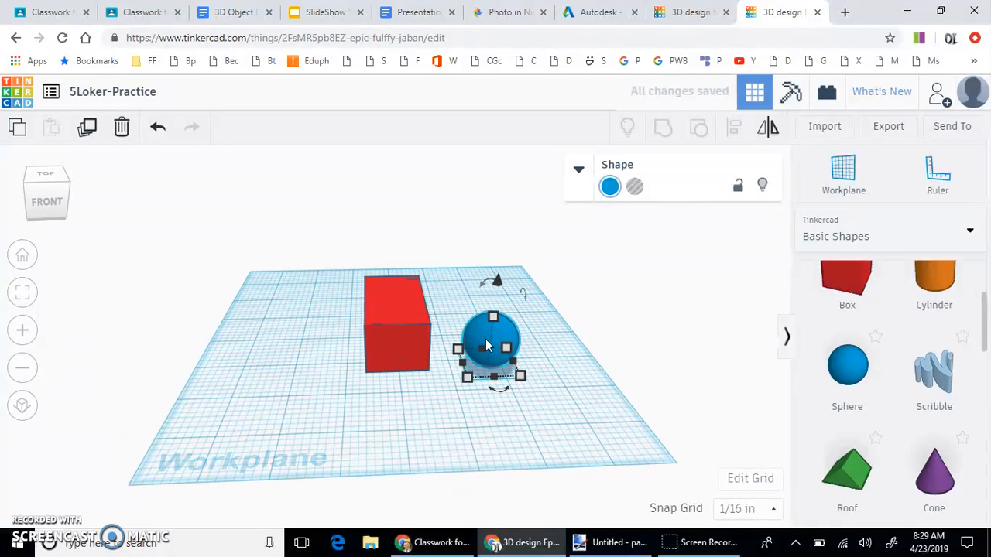
key("ctrl+Up")
key("ctrl+Up")
key("ctrl+Up")
key("ctrl+Up")
key("ctrl+Up")
key("ctrl+Up")
key("ctrl+Up")
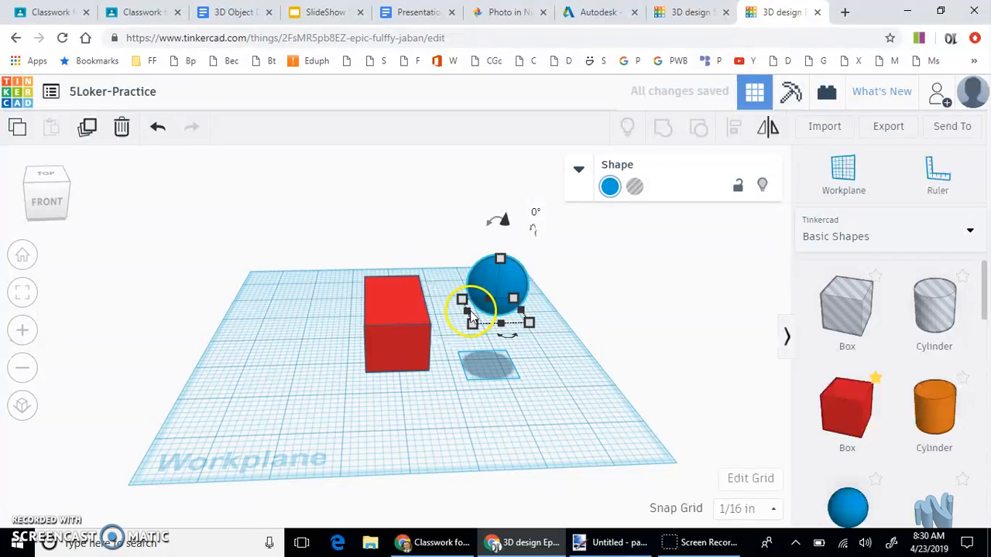
Widen the raised sphere to about 1.188 in toward the box and move it slightly toward the workplane's front.
mouse_move(462, 301)
left_mouse_down()
mouse_move(445, 290)
mouse_move(488, 313)
mouse_move(458, 313)
left_mouse_up()
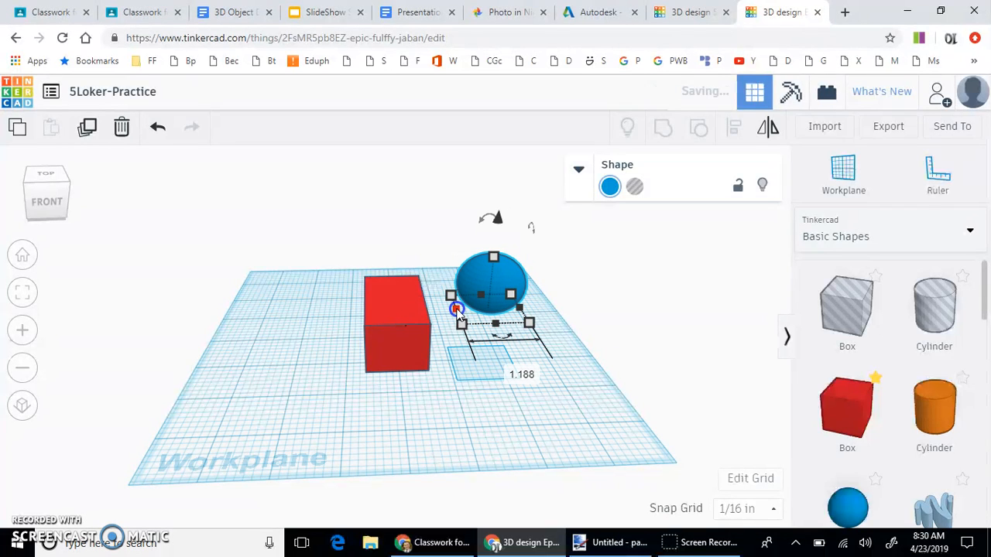
left_click_drag(504, 281, 499, 301)
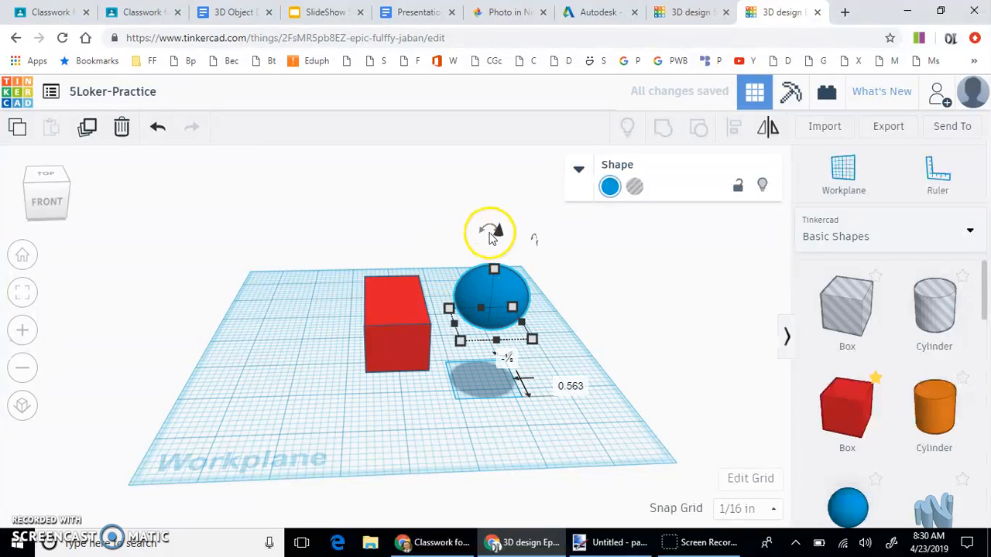
Rotate the floating blue sphere by -30° within the front-facing vertical plane.
left_click_drag(490, 230, 490, 230)
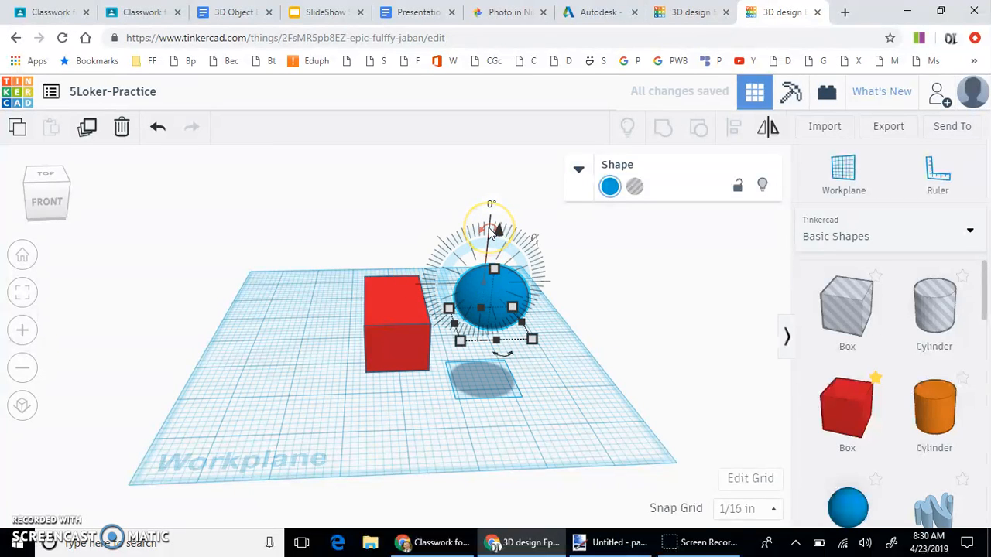
left_click_drag(489, 231, 544, 279)
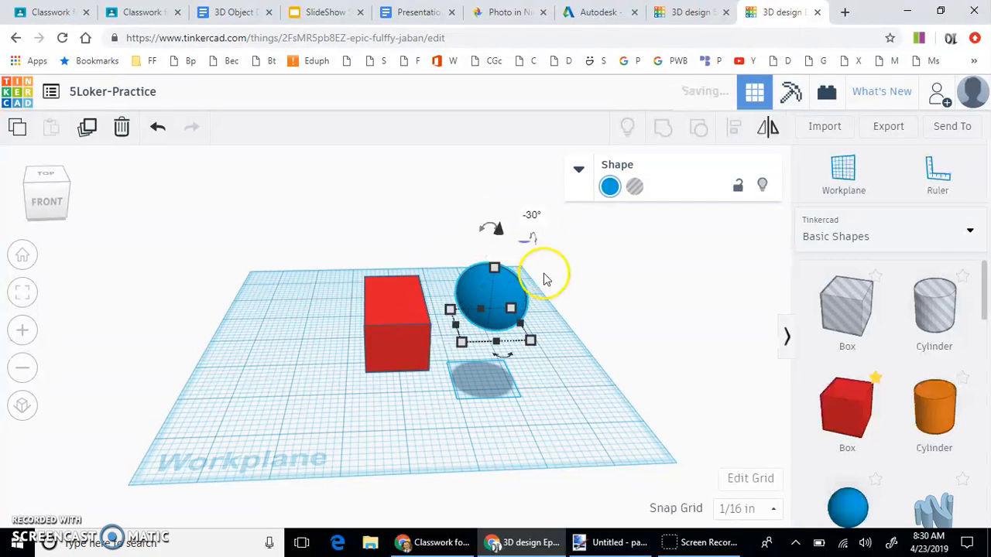
Try to position the floating sphere above the red box by moving it freehand from the side and front views.
right_click_drag(534, 288, 559, 334)
right_click_drag(492, 398, 498, 277)
left_click_drag(475, 260, 393, 268)
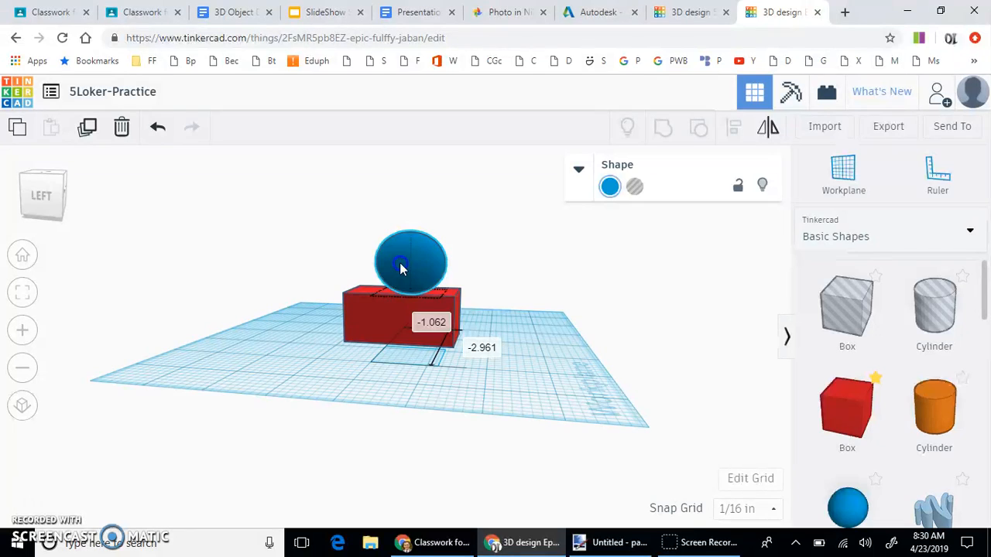
right_click_drag(447, 335, 329, 292)
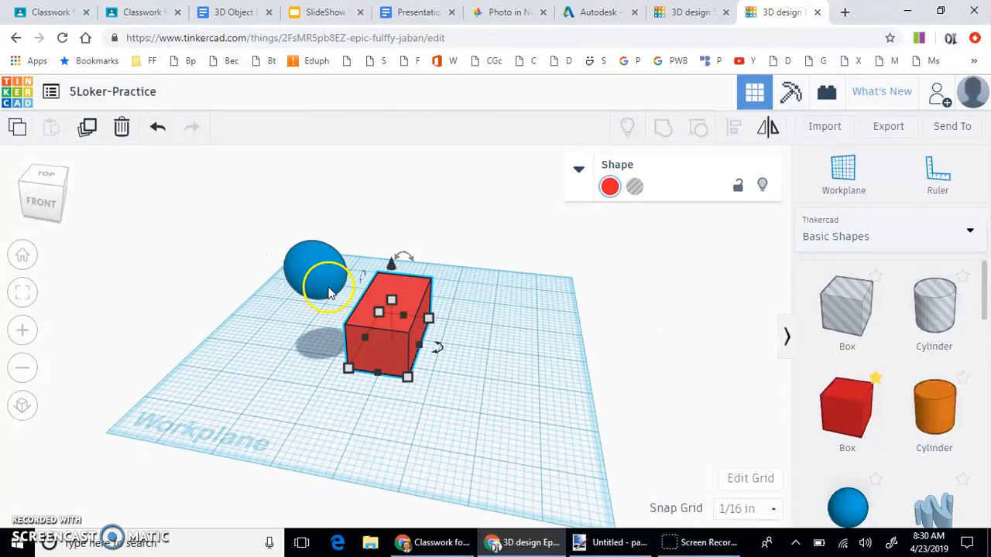
left_click_drag(343, 284, 367, 284)
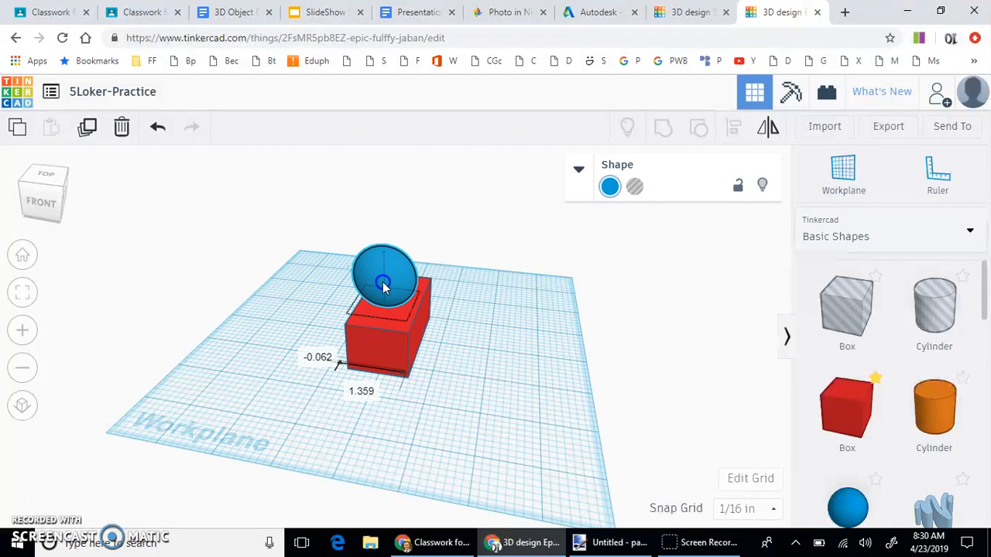
right_click_drag(348, 326, 480, 341)
right_click_drag(453, 362, 339, 365)
left_click_drag(372, 267, 392, 269)
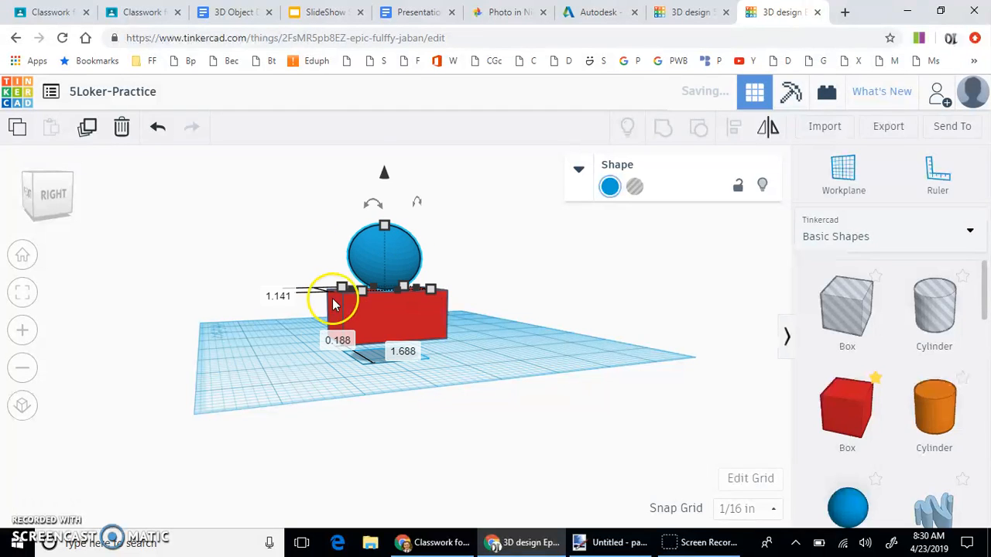
Nudge the sphere sideways in snap-grid steps until it is centred over the red box's width, plus slightly toward the front.
right_click_drag(242, 390, 485, 340)
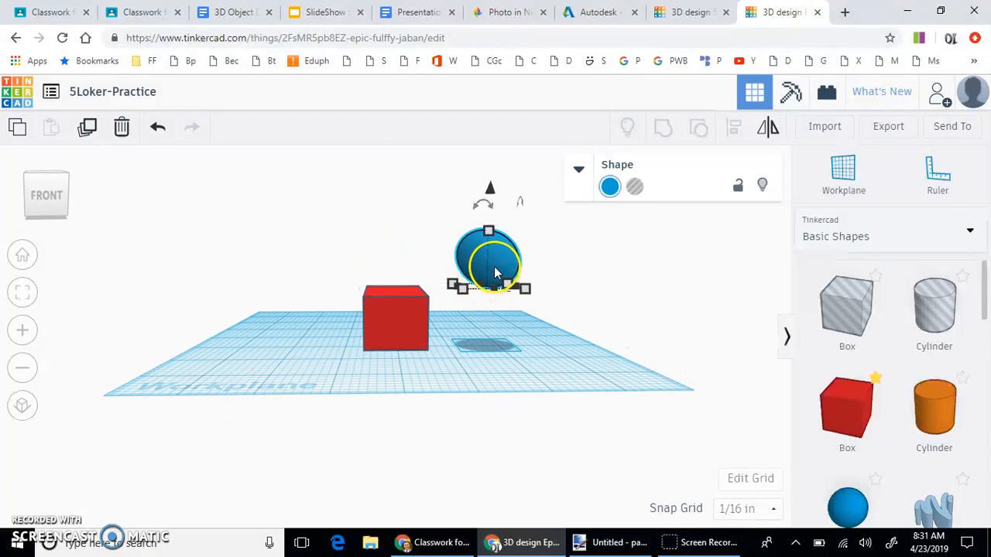
key("Left")
key("Left")
key("Left")
key("Left")
key("Left")
key("Left")
key("Left")
key("Left")
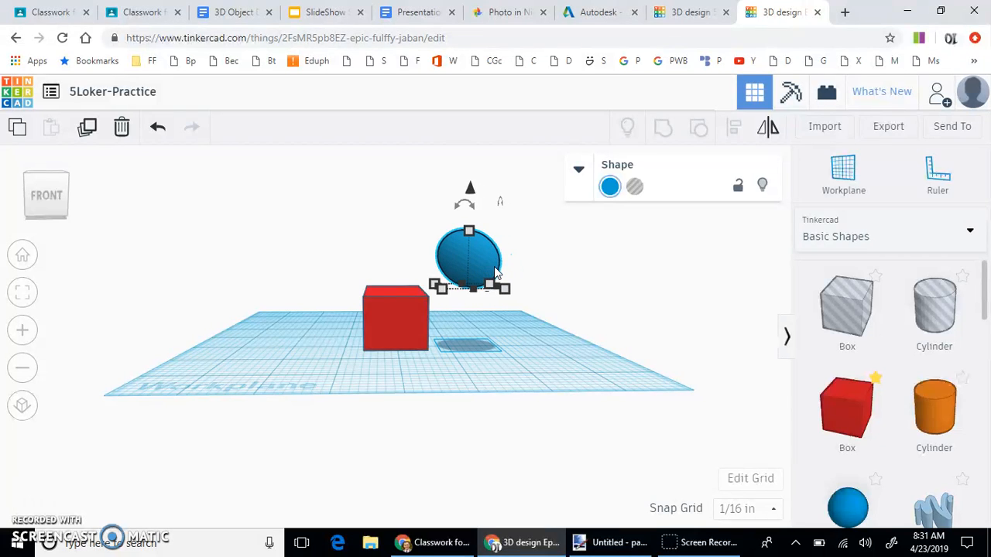
key("Left")
key("Left")
key("Left")
key("Left")
key("Left")
key("Left")
key("Left")
key("Left")
key("Left")
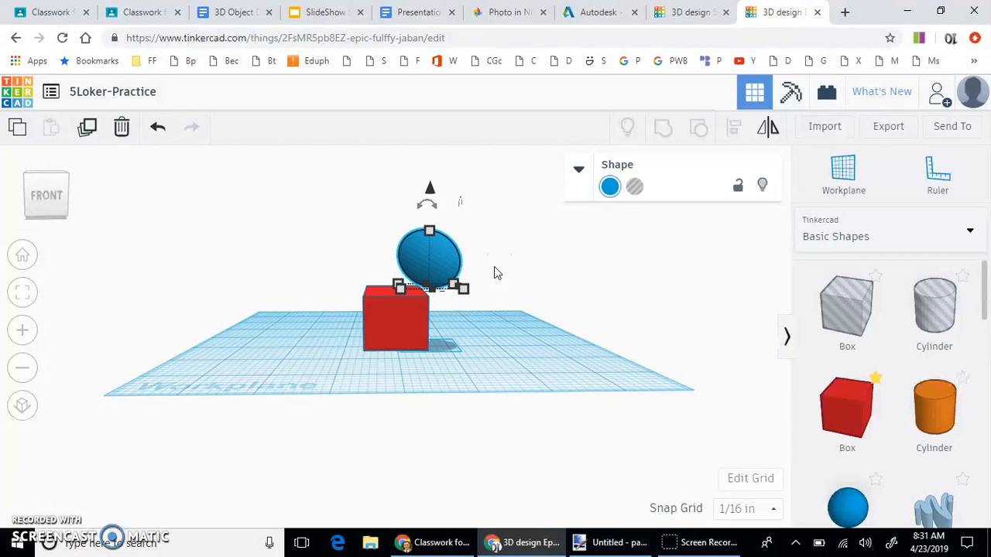
key("Left")
key("Left")
key("Left")
key("Left")
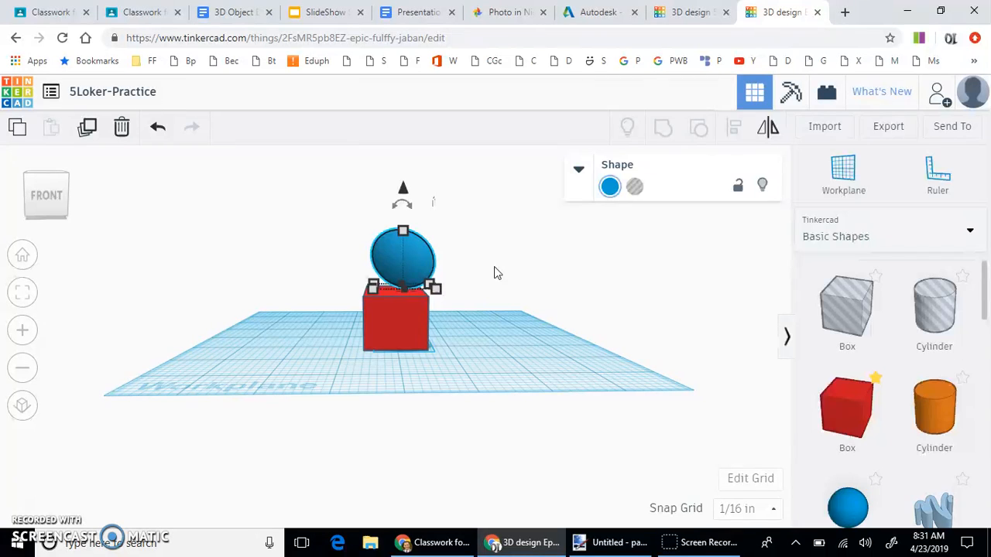
key("Down")
Nudge the sphere toward the back in snap-grid steps until it is centred along the red box's length.
right_click_drag(580, 296, 360, 319)
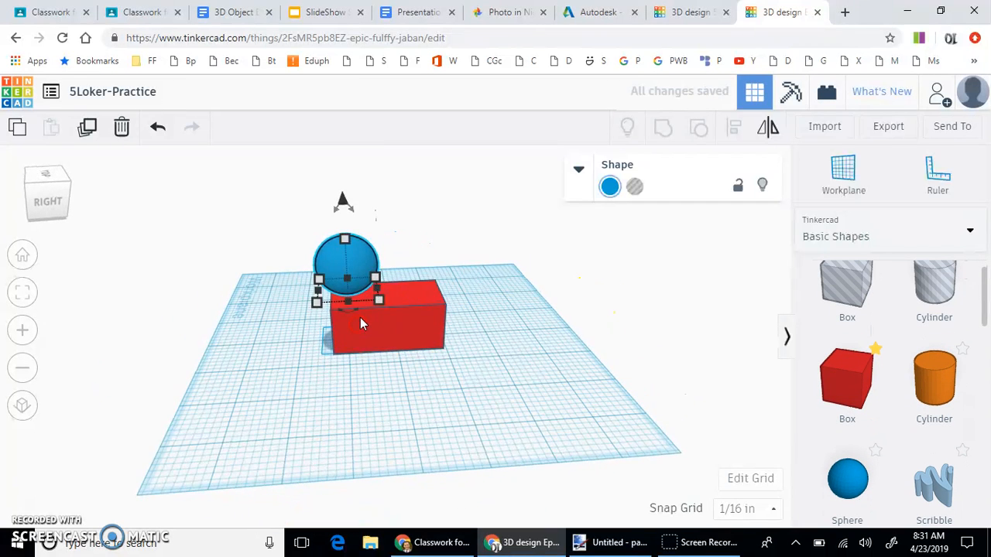
key("Right")
key("Right")
key("Right")
key("Right")
key("Right")
key("Right")
key("Right")
key("Right")
key("Right")
Lower the blue sphere in snap-grid steps until it sits on the red box's top face.
right_click_drag(492, 343, 474, 306)
left_click(388, 261)
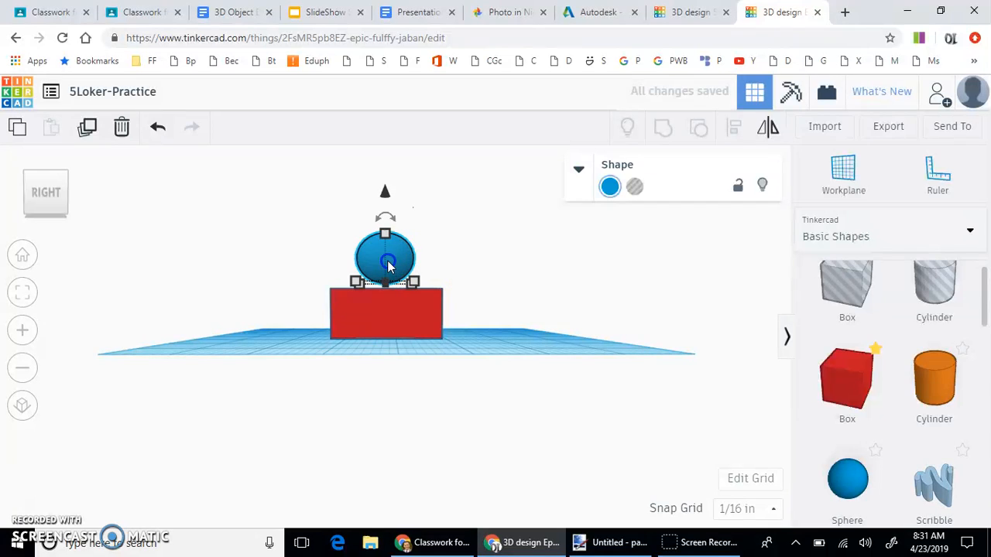
key("Down")
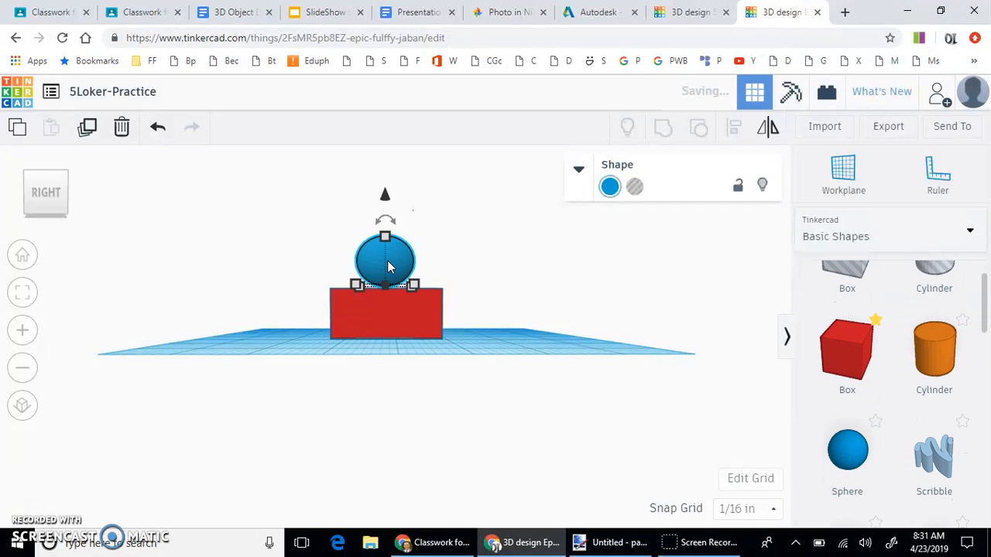
key("Down")
left_click(396, 271)
Check the sphere's seating on the box from the front, side and back, and refine its position with two small nudges.
right_click_drag(276, 287, 517, 300)
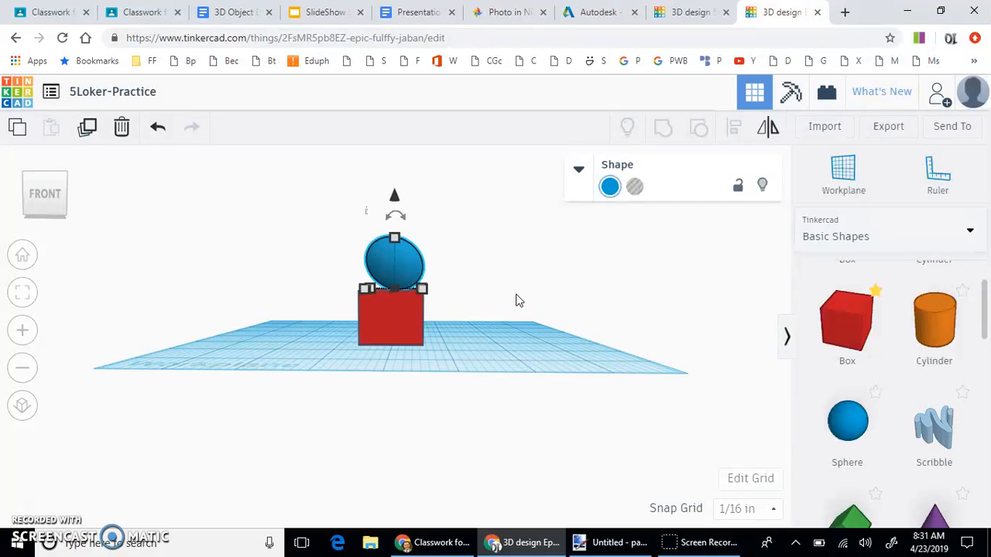
right_click_drag(266, 350, 581, 330)
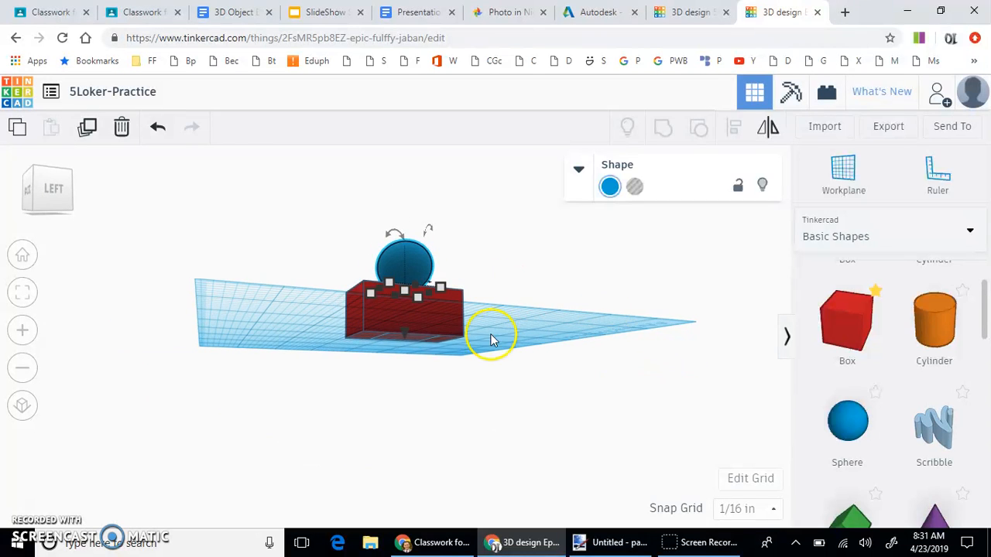
right_click_drag(251, 267, 504, 296)
left_click(266, 302)
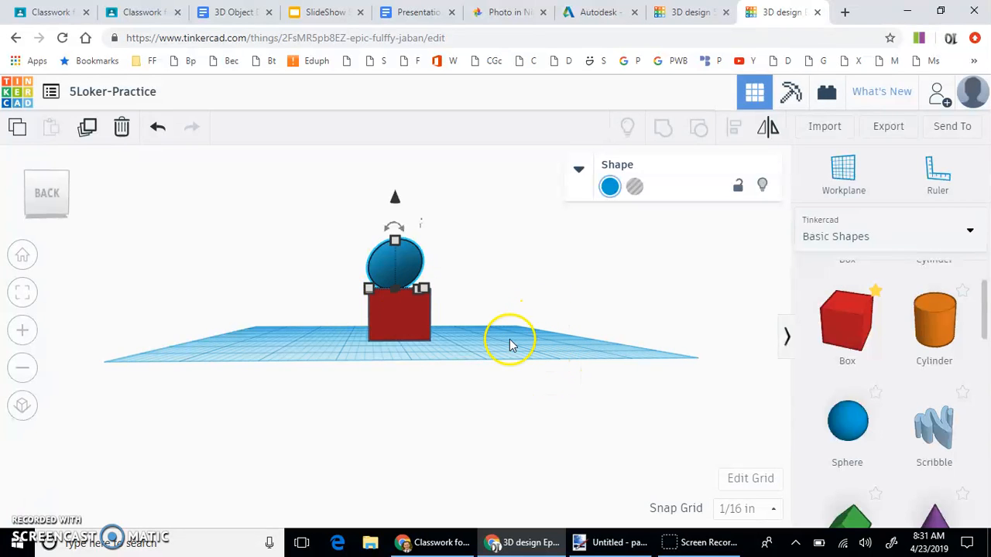
right_click_drag(200, 309, 391, 308)
key("Right")
key("Right")
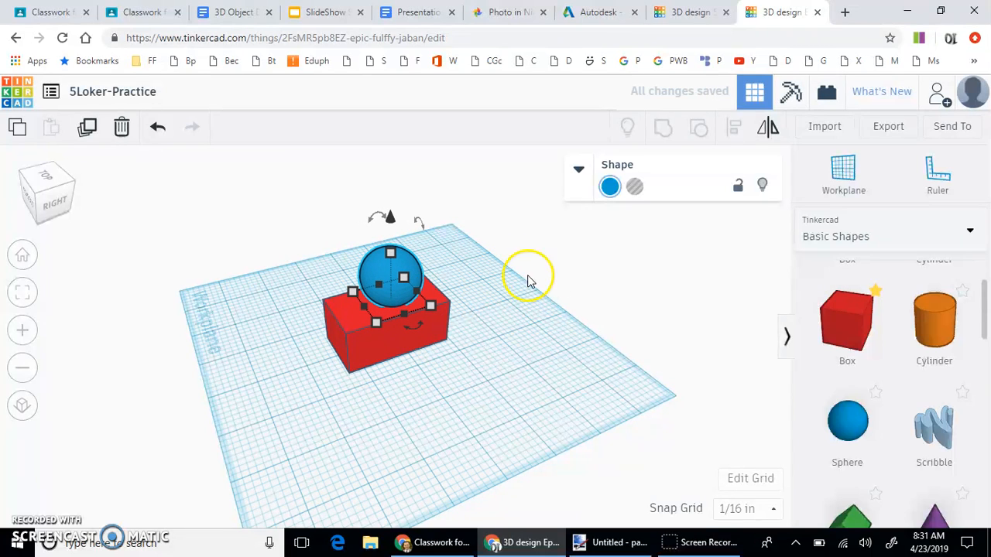
Place a Text shape on the open area of the workplane in front of the red box.
right_click_drag(521, 374, 470, 362)
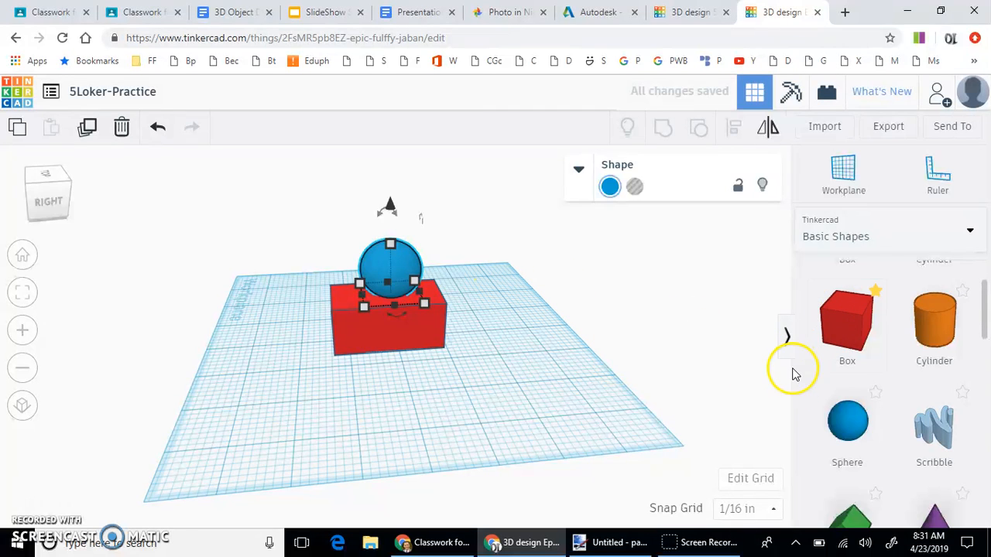
scroll(852, 449, "down", 3)
scroll(867, 459, "down", 1)
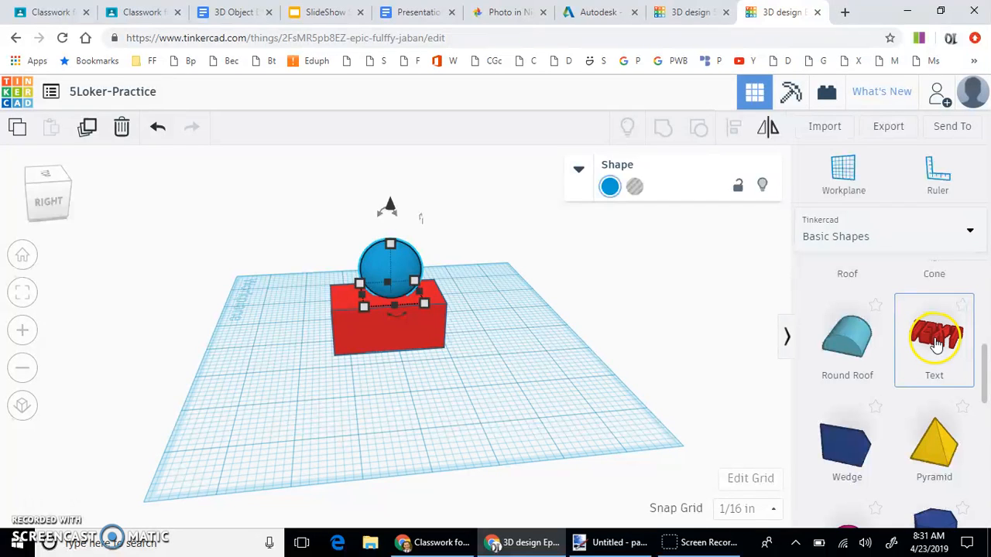
left_click_drag(900, 343, 280, 399)
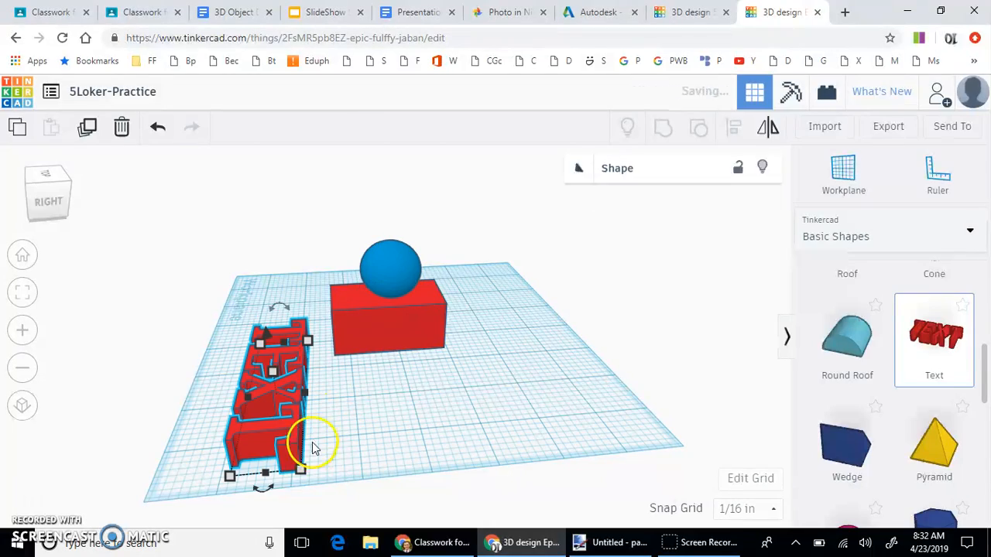
Rotate the text shape -90° flat on the workplane so it runs parallel to the red box's length.
right_click_drag(365, 443, 588, 456)
left_click(439, 396)
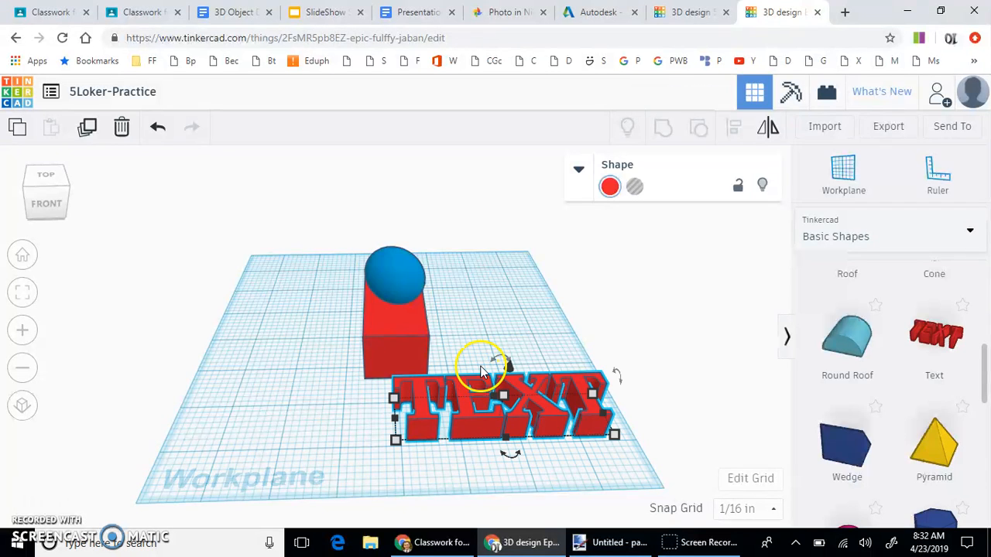
mouse_move(503, 361)
left_click(529, 379)
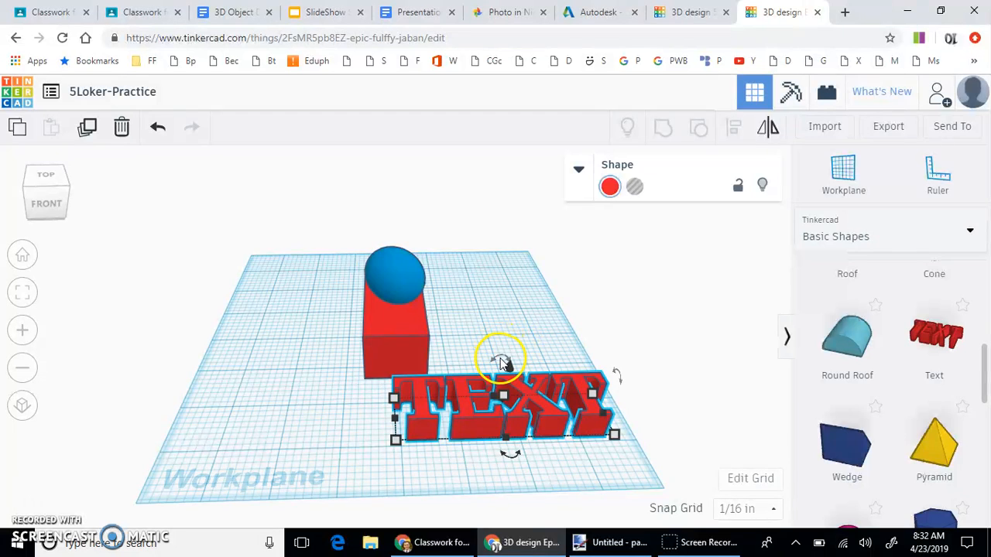
mouse_move(509, 459)
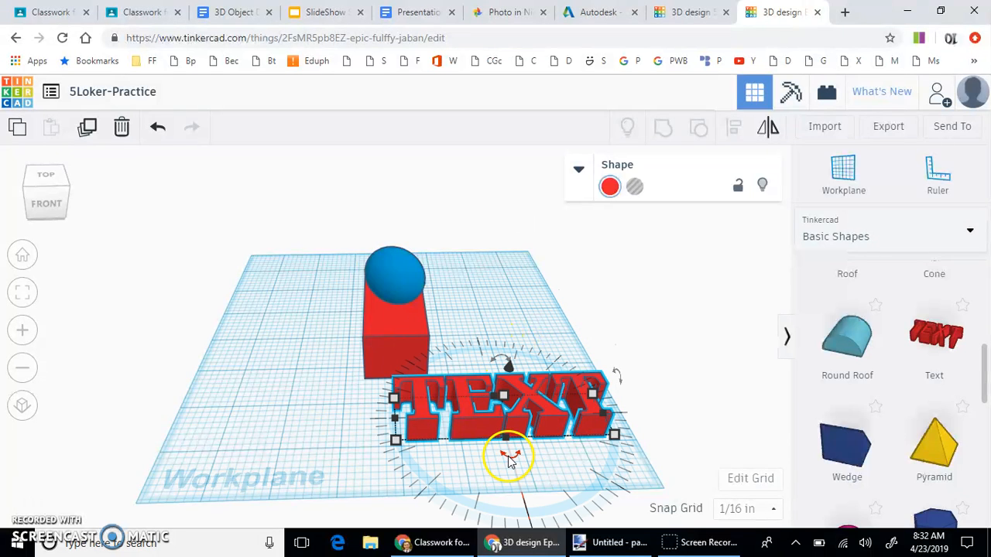
left_click_drag(569, 454, 581, 422)
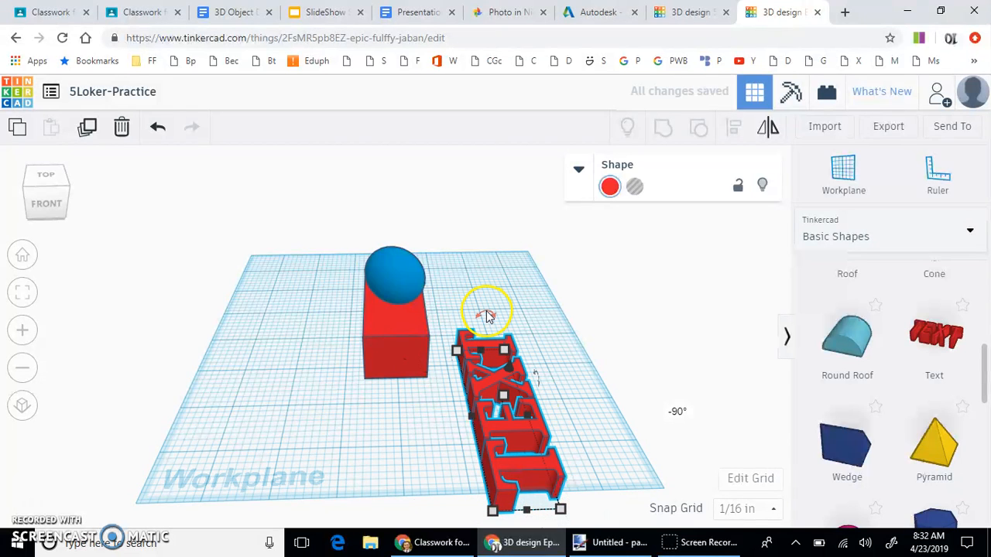
Stand the text upright with a -90° rotation and move it toward the back, alongside the red box.
left_click_drag(504, 314, 610, 348)
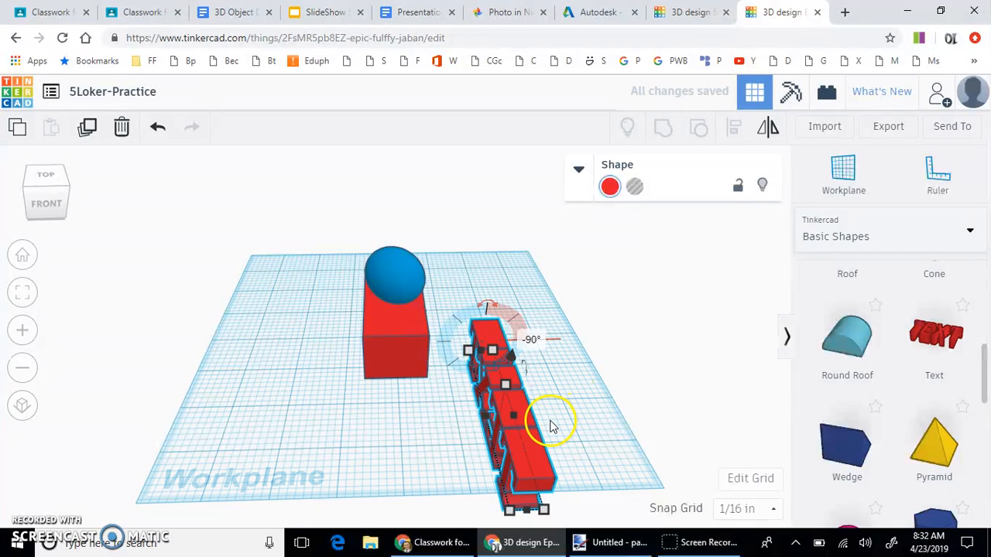
left_click_drag(531, 453, 490, 369)
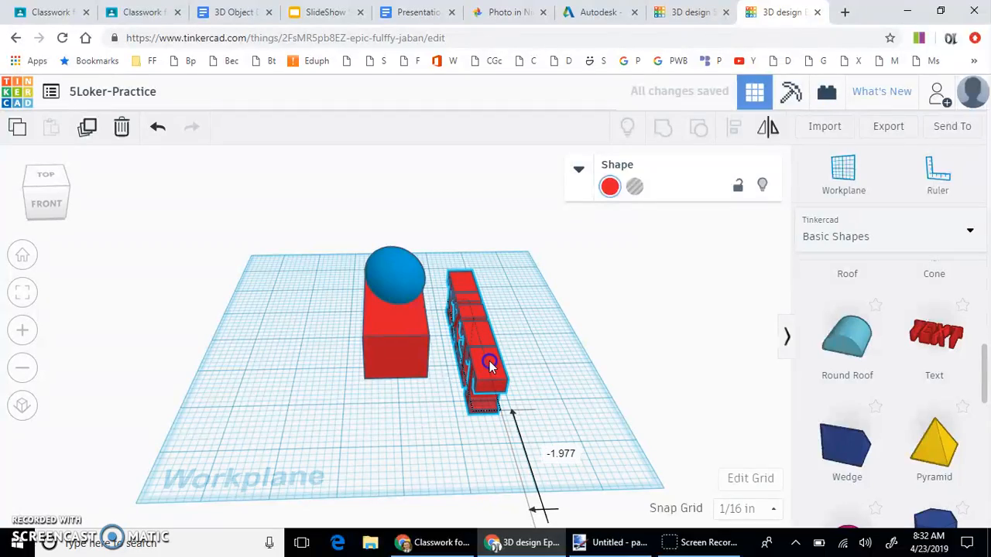
right_click_drag(570, 364, 362, 352)
right_click_drag(490, 403, 555, 351)
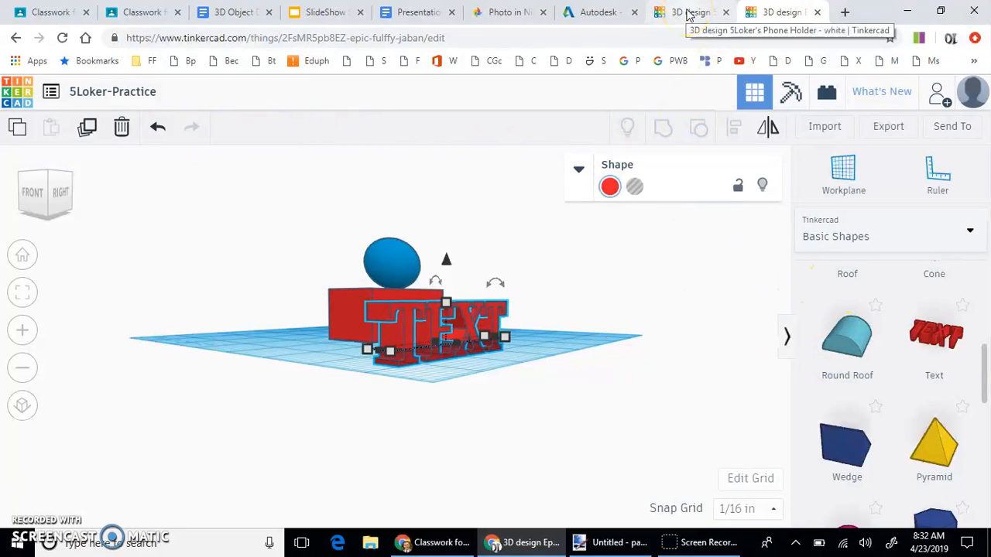
Switch to the white phone holder design and examine its solid, hole and text shapes from several sides.
left_click(688, 12)
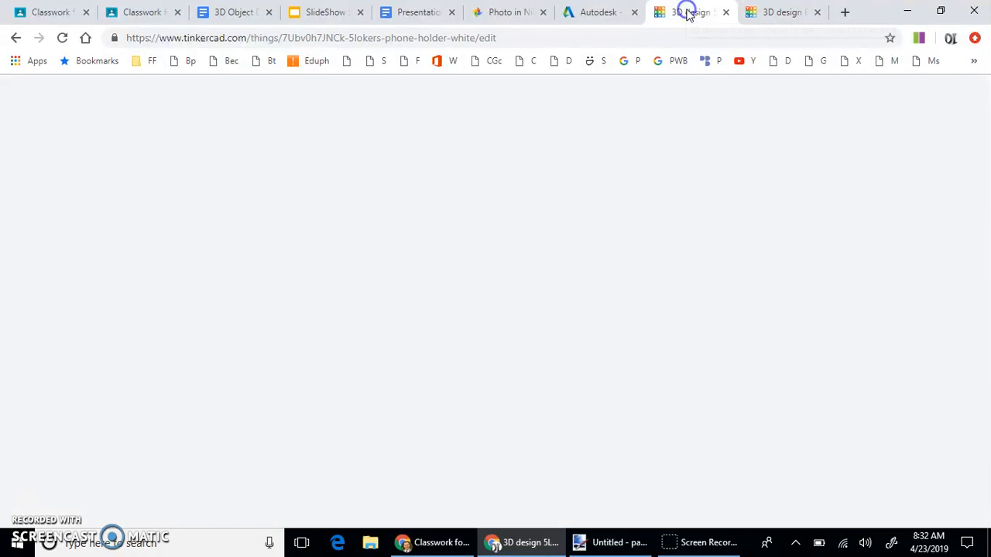
right_click_drag(206, 387, 315, 381)
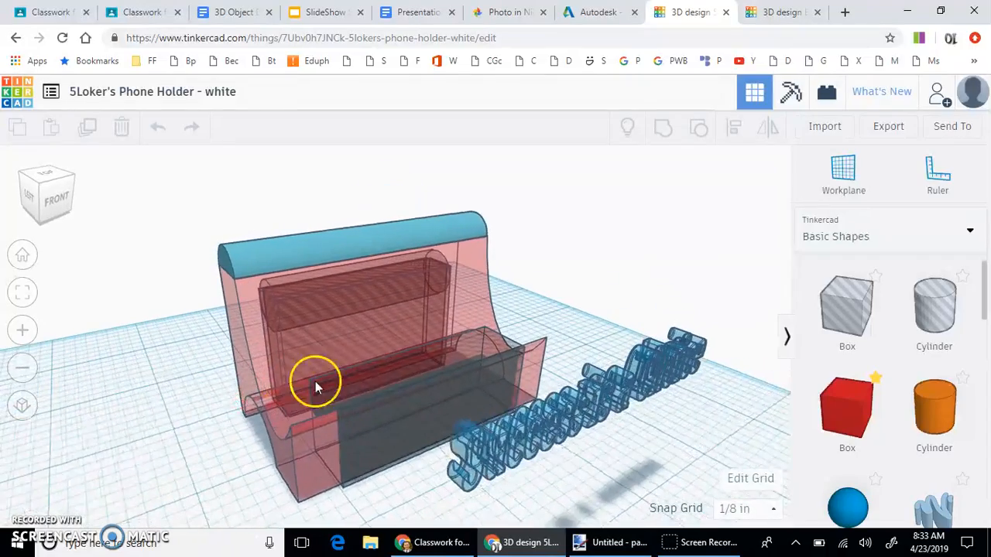
mouse_move(627, 288)
right_mouse_down()
mouse_move(482, 310)
mouse_move(376, 294)
mouse_move(307, 228)
mouse_move(284, 224)
mouse_move(281, 256)
mouse_move(348, 261)
mouse_move(732, 252)
mouse_move(618, 292)
right_mouse_up()
right_click_drag(520, 428, 569, 440)
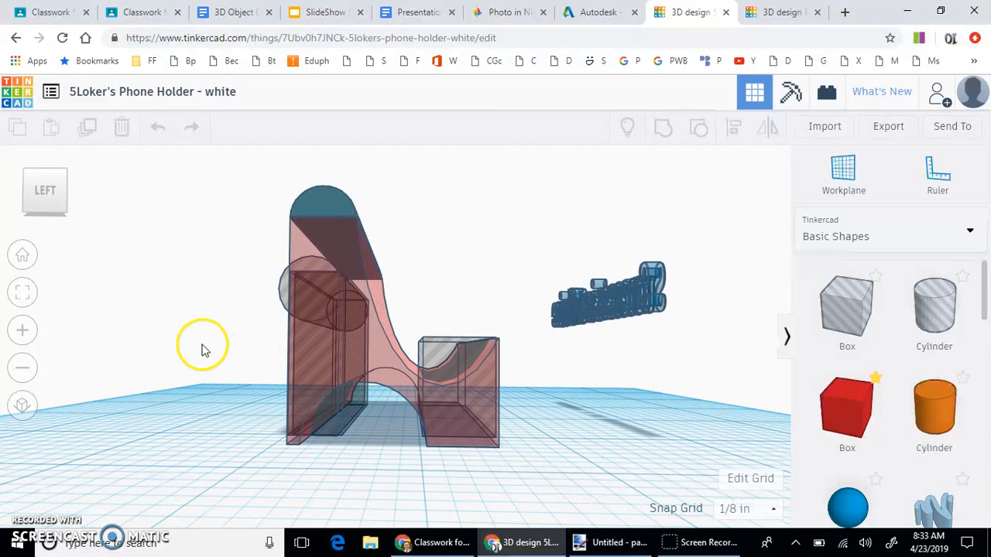
right_click_drag(208, 315, 70, 317)
right_click_drag(642, 387, 679, 392)
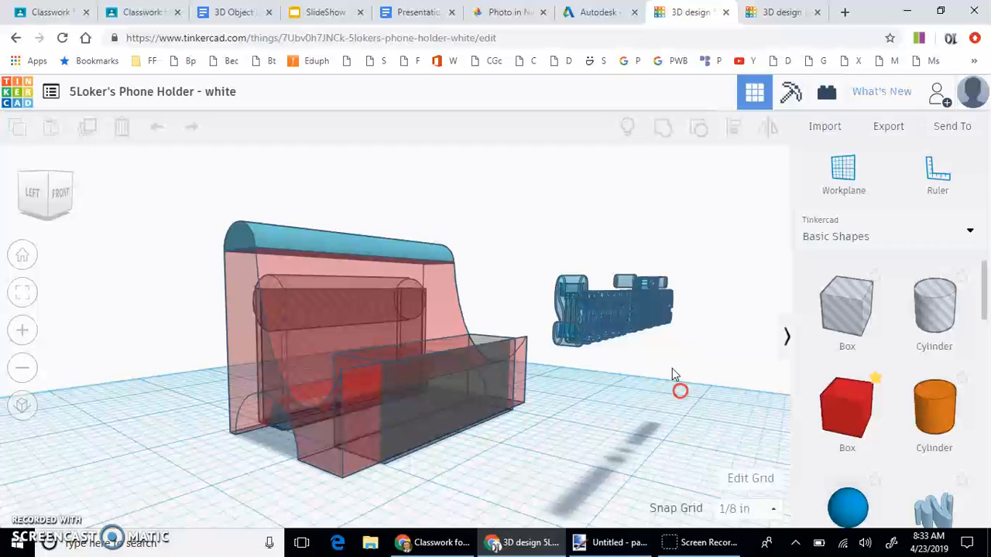
Select the floating blue text beside the phone holder to view its text, font, height, bevel and segment settings.
right_click_drag(625, 316, 625, 315)
left_click(628, 313)
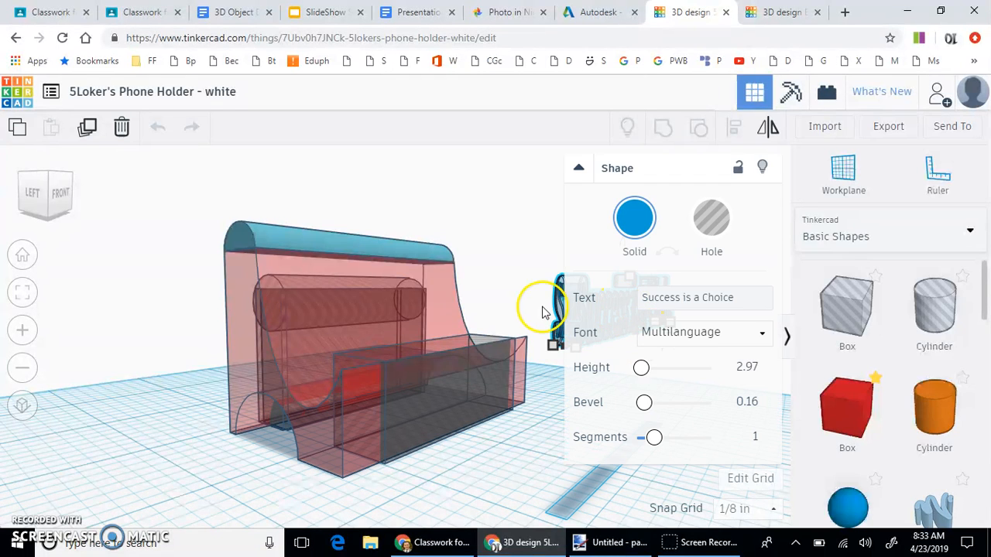
left_click(529, 253)
left_click(597, 308)
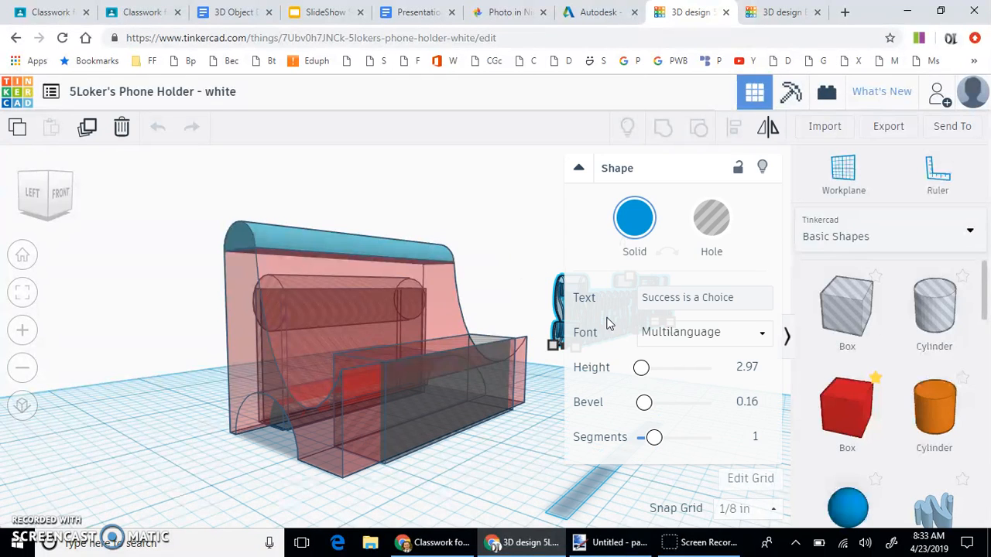
left_click(529, 256)
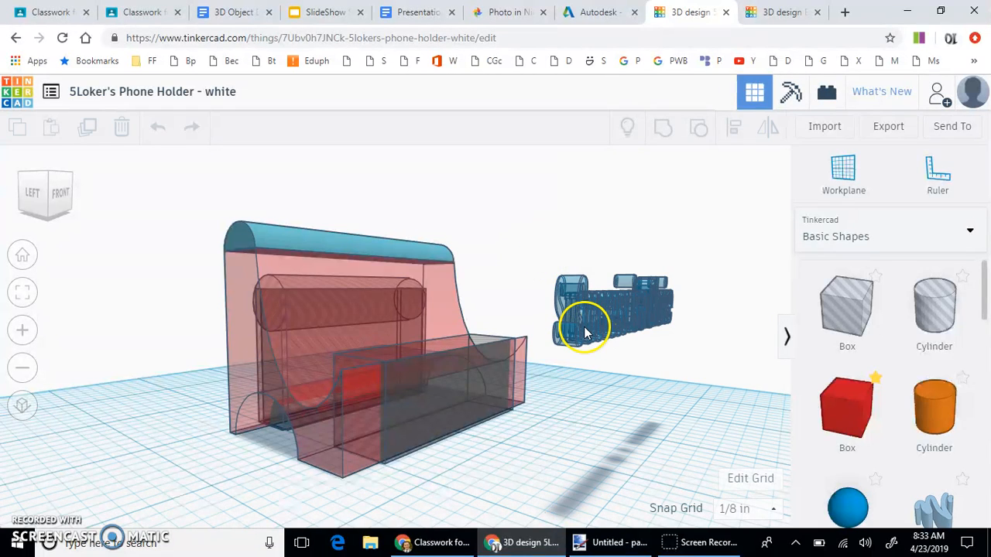
left_click(584, 333)
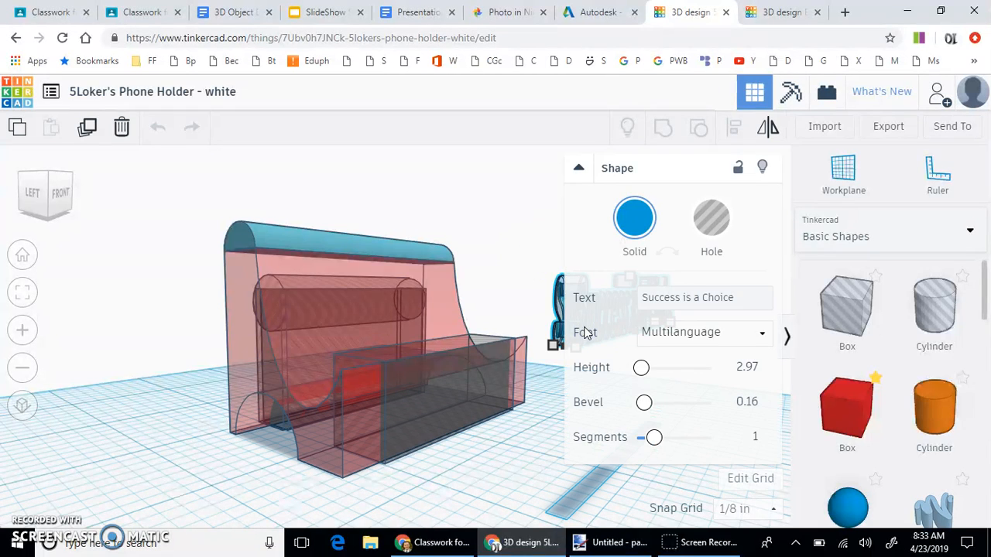
Move the "Success is a Choice" text in front of the phone holder's backrest, centre it across the width and check its placement from several angles.
left_click(574, 166)
left_click_drag(625, 244, 628, 254)
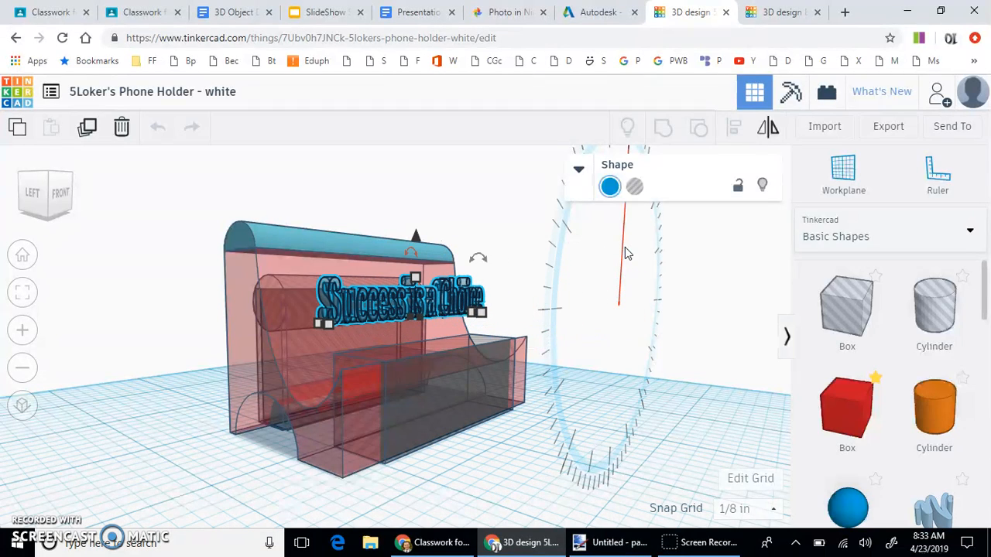
key("Left")
right_click_drag(626, 288, 496, 410)
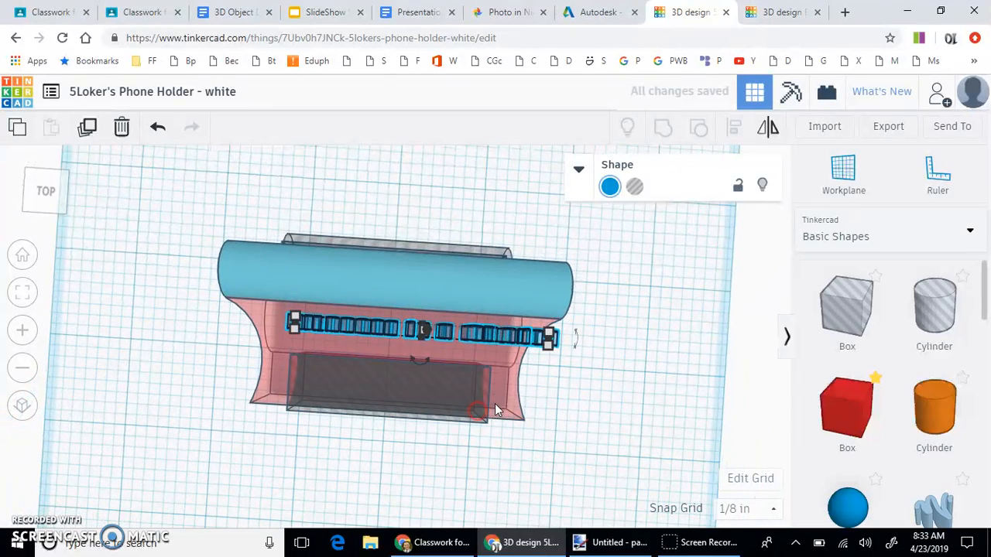
key("Left")
key("Left")
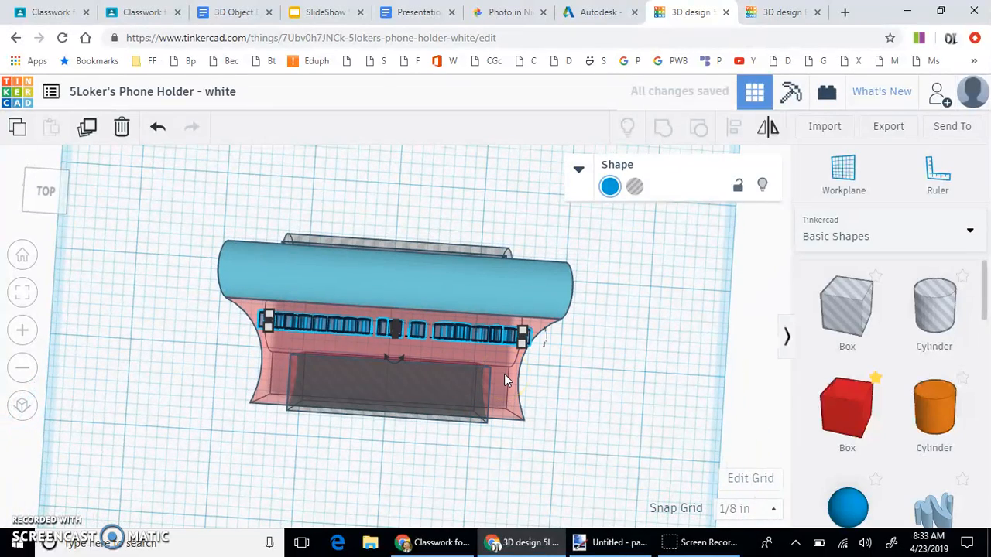
right_click_drag(606, 385, 873, 272)
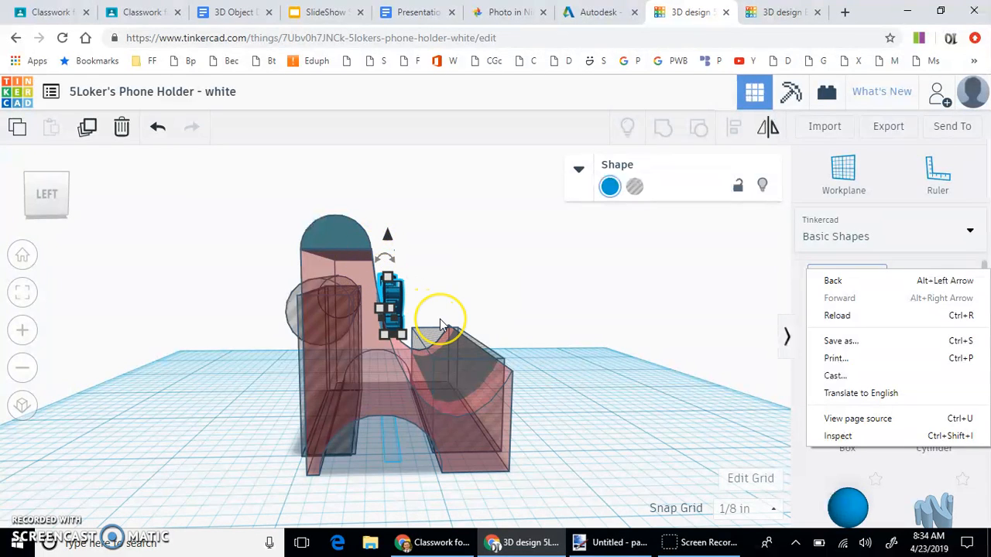
right_click_drag(440, 324, 294, 329)
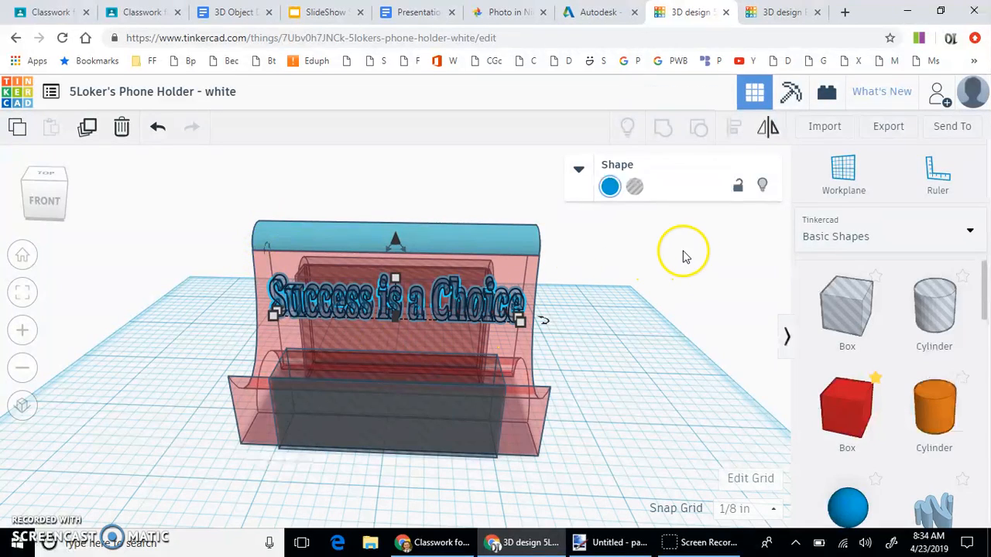
right_click_drag(194, 188, 387, 147)
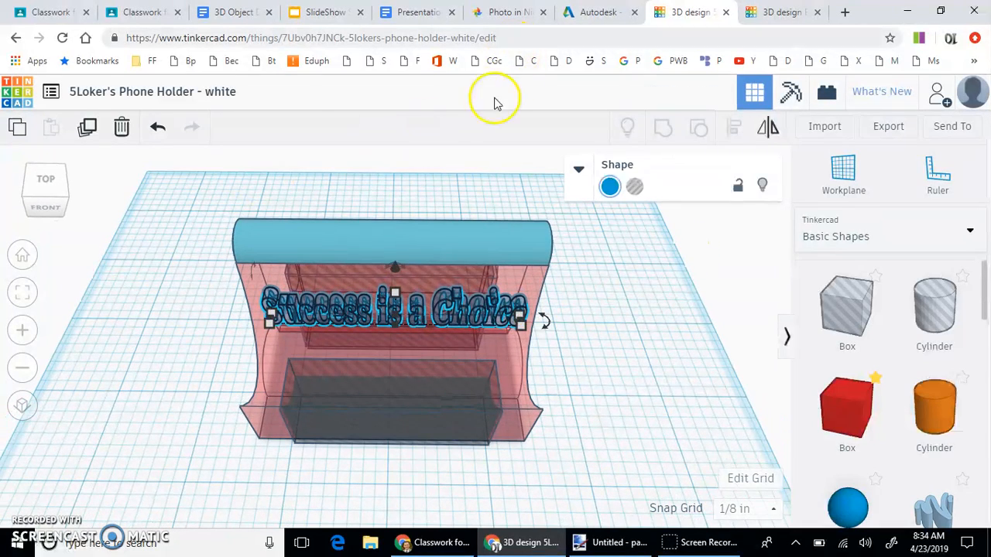
Open the Vincent Key Tag design from the list of recent designs.
left_click(50, 92)
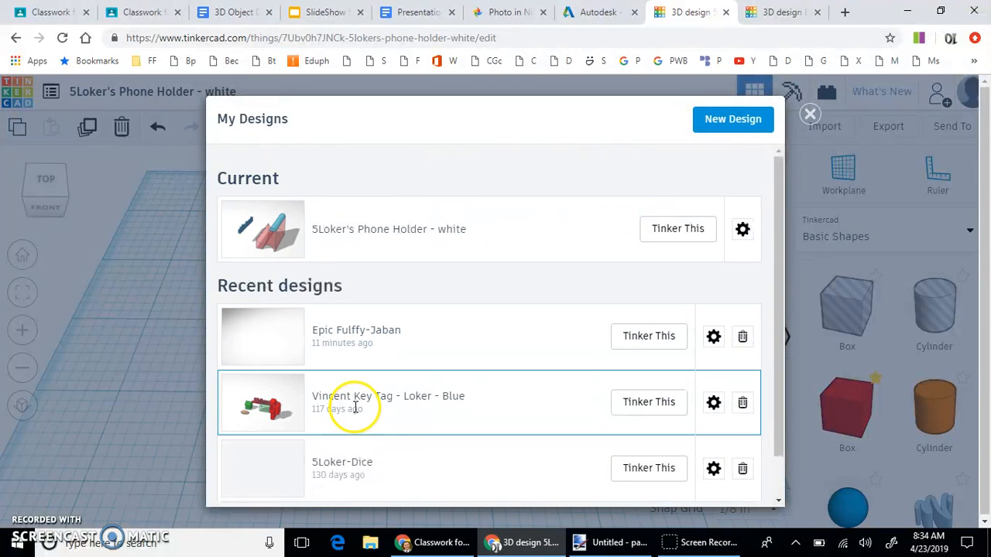
left_click(640, 407)
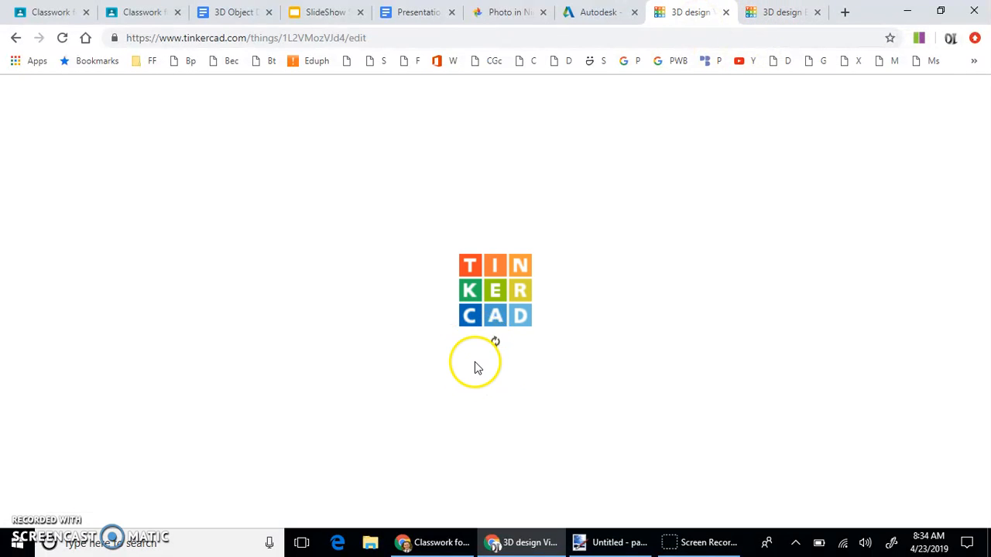
Switch to the practice design, view the export formats for the selected text without downloading, and return to the key tag design.
left_click(779, 14)
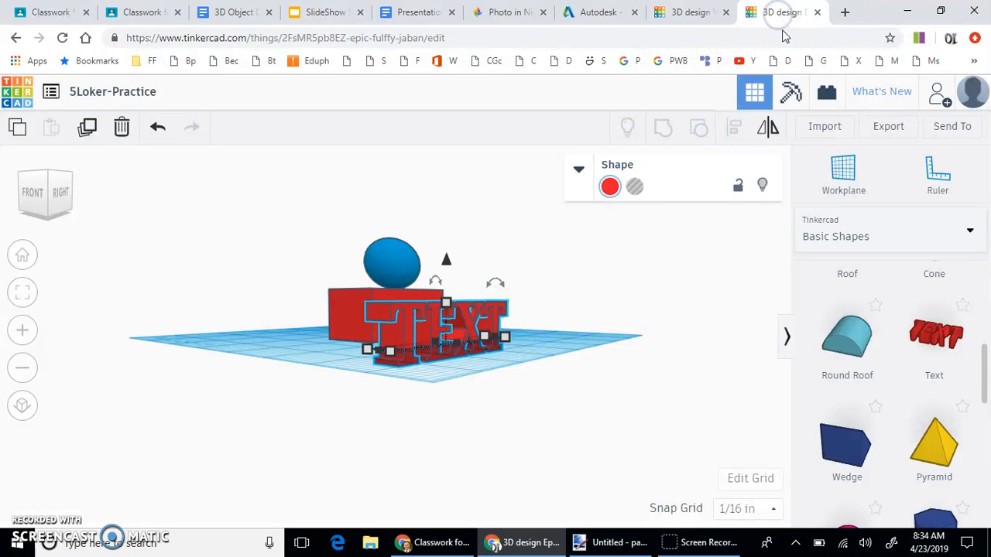
left_click(890, 127)
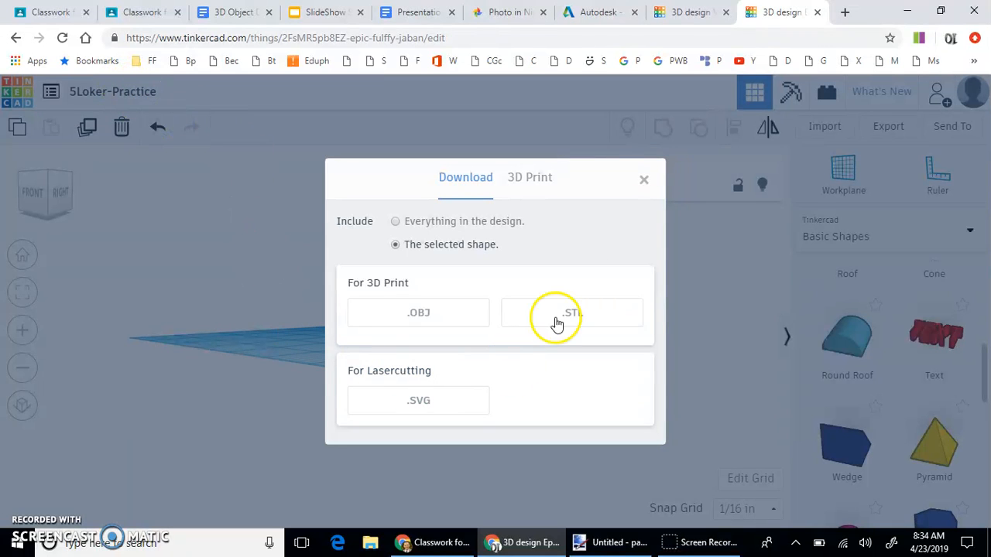
left_click(661, 173)
left_click(645, 183)
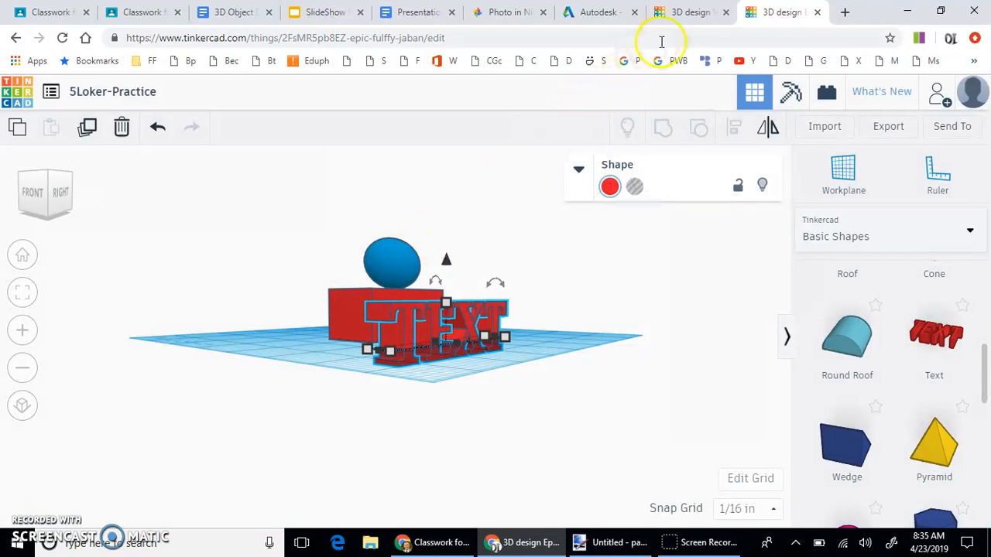
left_click(688, 12)
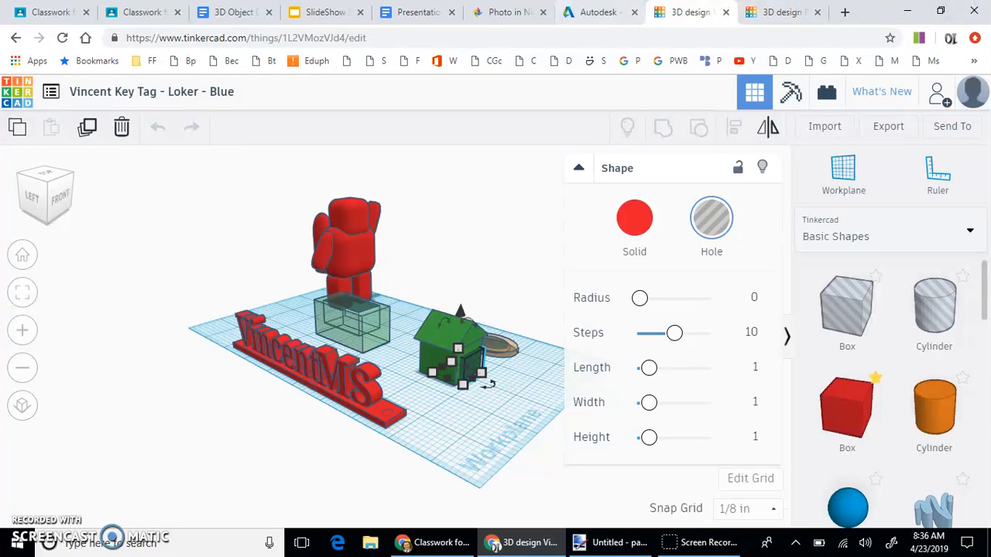
Switch to Google Classroom, open the 3D Object Design assignment and start attaching a file to the student work.
left_click(133, 18)
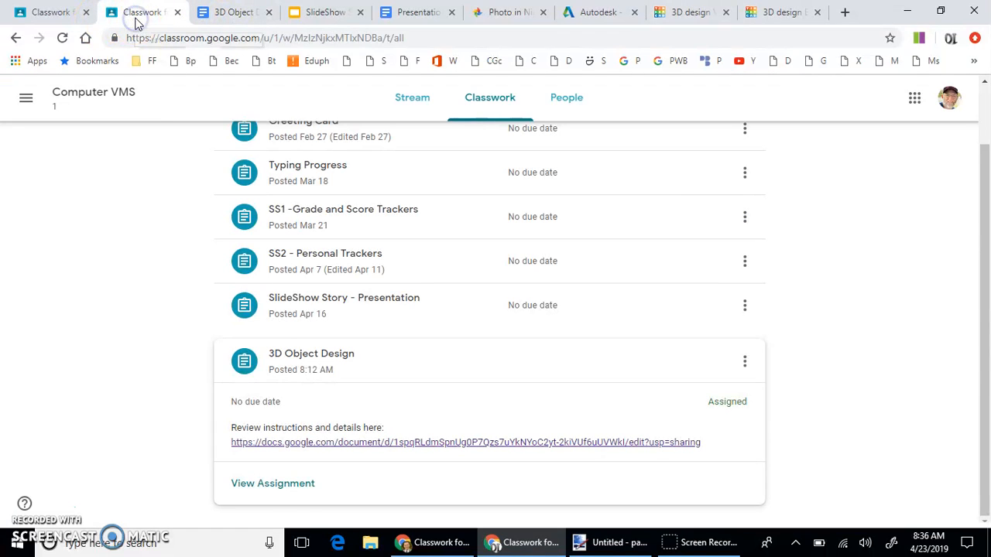
left_click(266, 486)
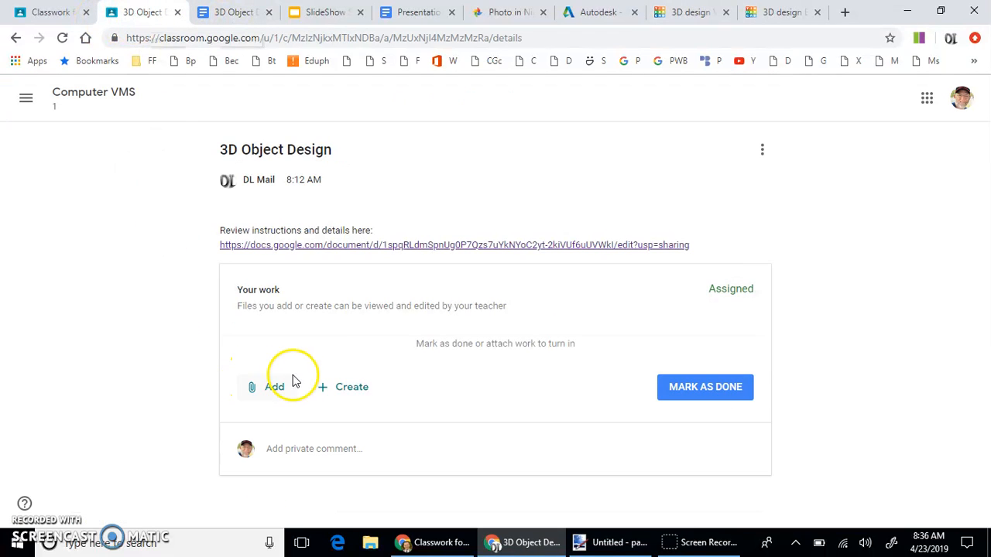
left_click(273, 393)
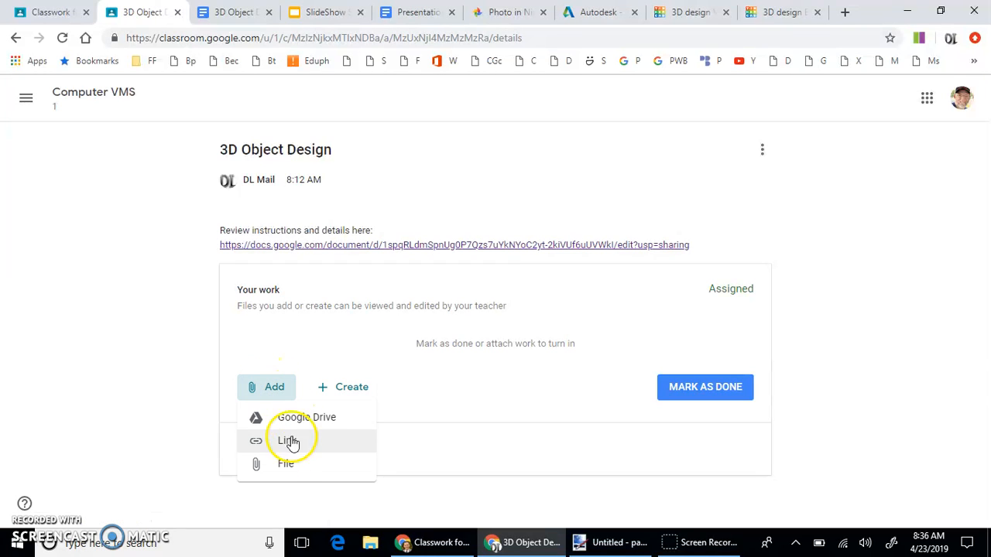
left_click(288, 466)
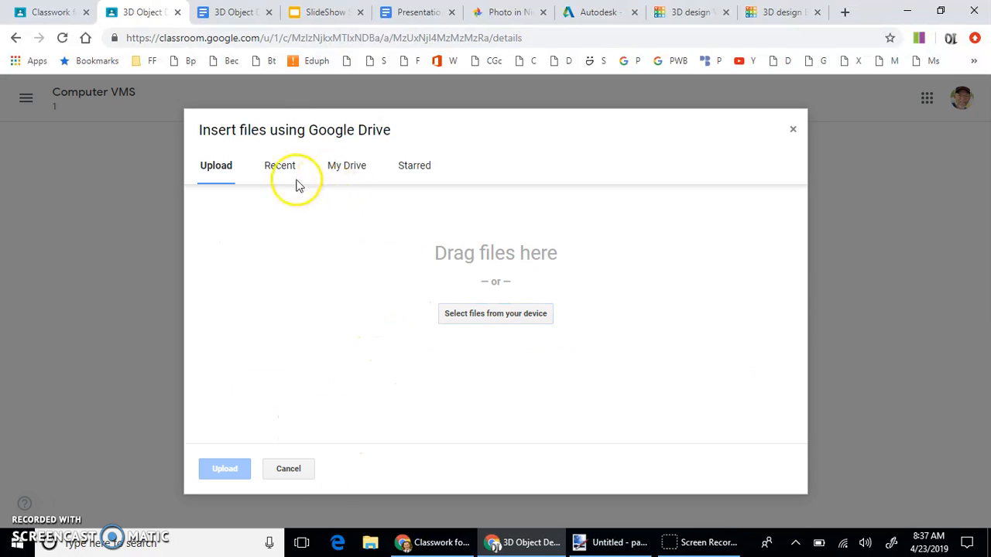
Choose to upload from the device and browse to the staff network drive (L:) for the file.
left_click(497, 315)
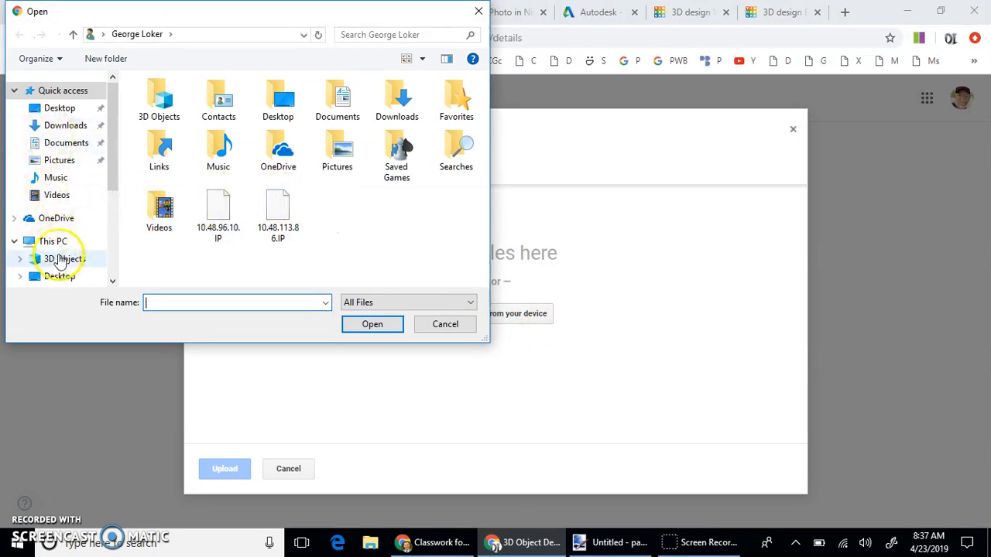
scroll(62, 228, "down", 5)
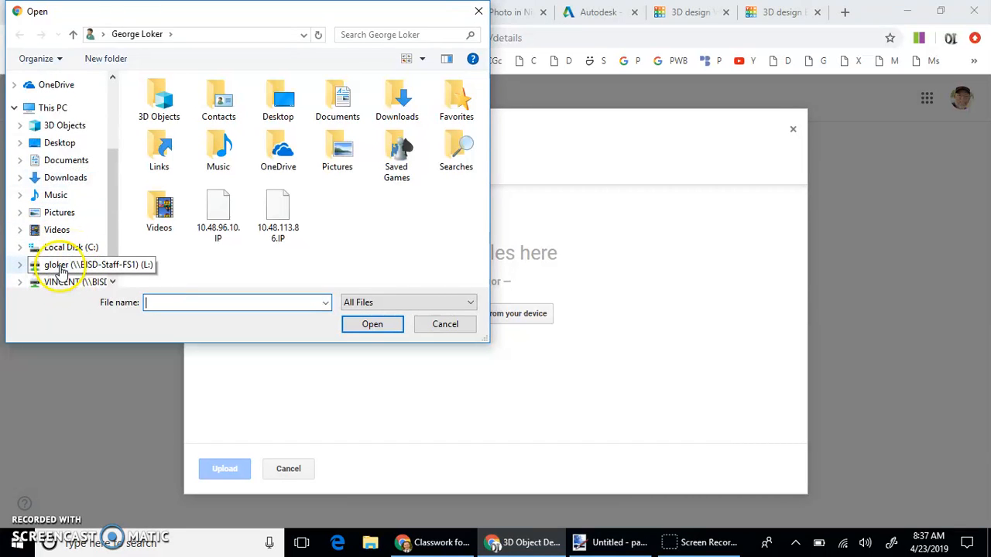
left_click(58, 265)
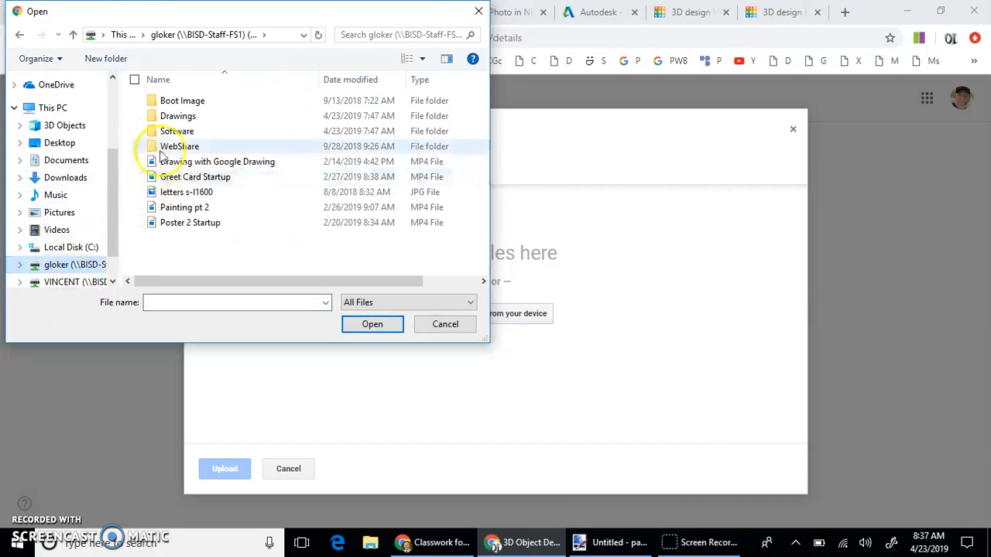